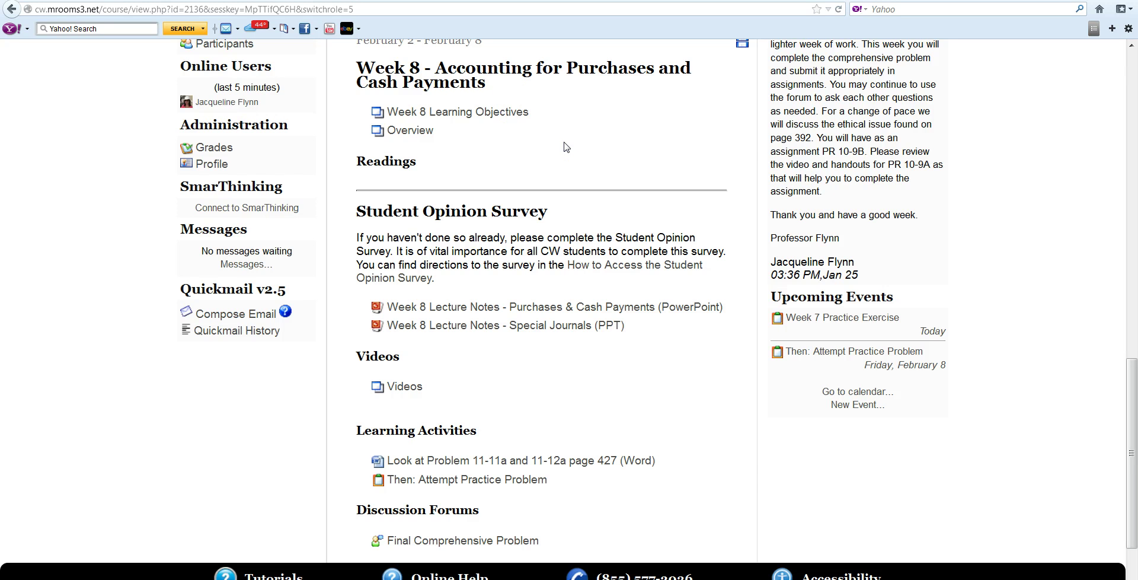
Bring up the Problem 11-11A general journal document in Word.
{"action": "left_click", "coordinate": [566, 138]}
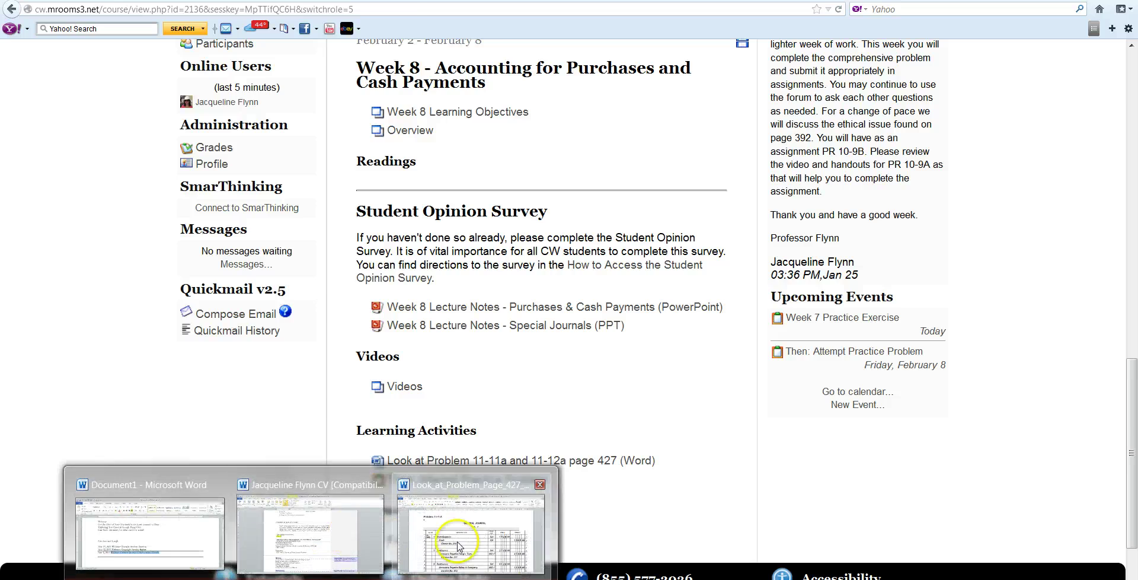
{"action": "left_click", "coordinate": [510, 504]}
{"action": "left_click", "coordinate": [587, 354]}
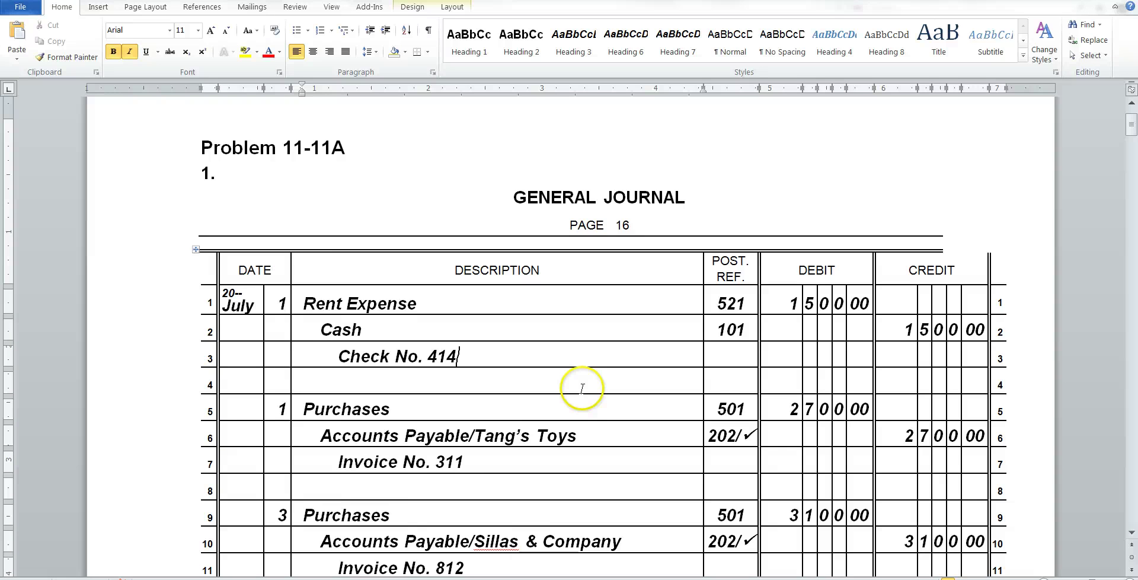
{"action": "scroll", "coordinate": [580, 381], "scroll_direction": "down", "scroll_amount": 1}
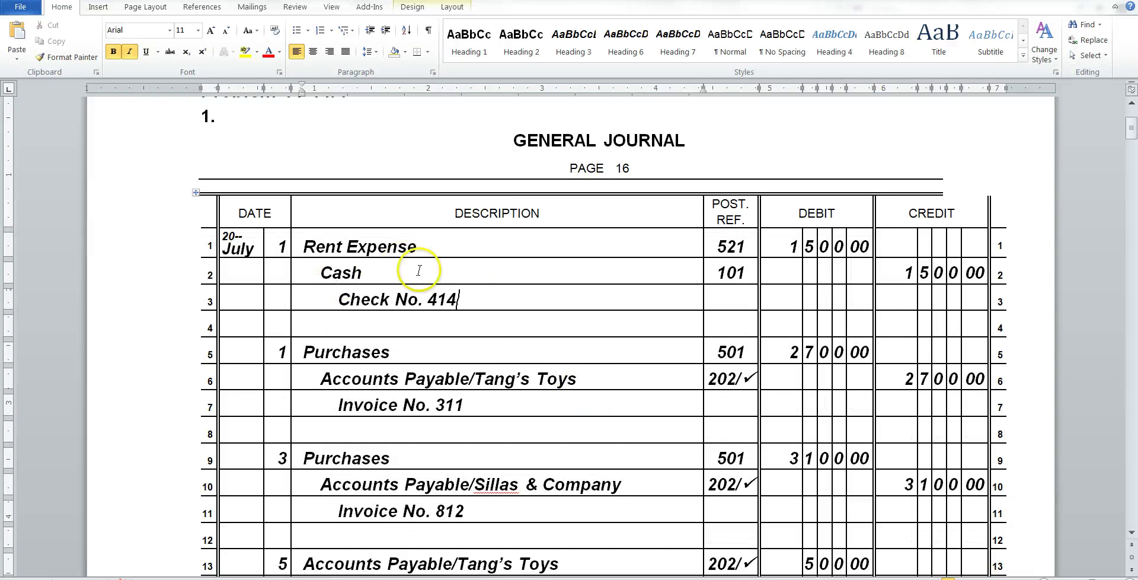
Highlight Check No. 414 and the 521 and 101 posting references of the July 1 rent entry.
{"action": "left_click_drag", "start_coordinate": [335, 302], "coordinate": [457, 300]}
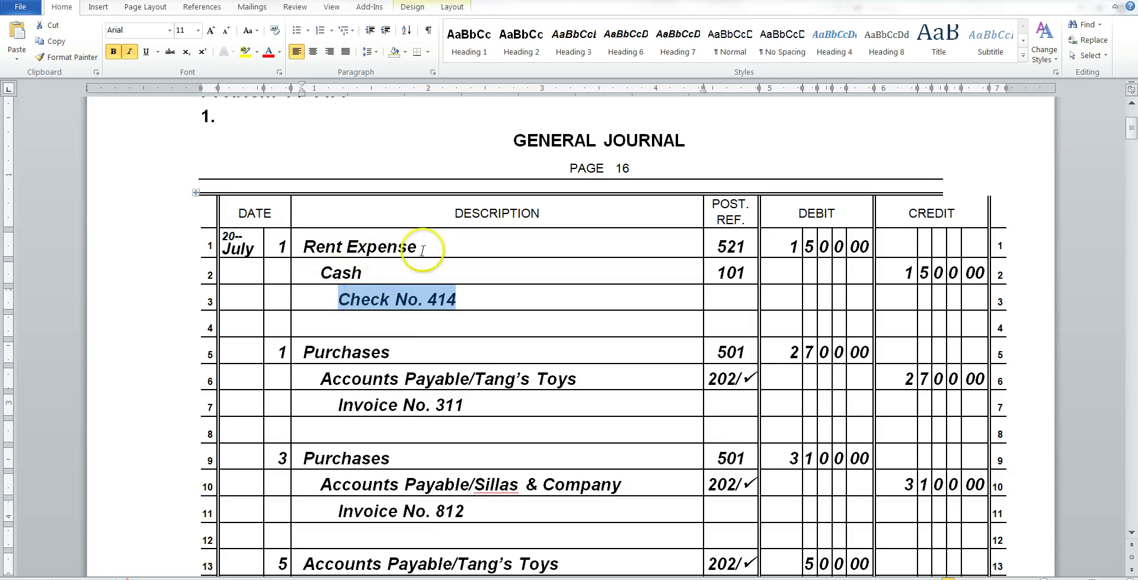
{"action": "left_click", "coordinate": [492, 306]}
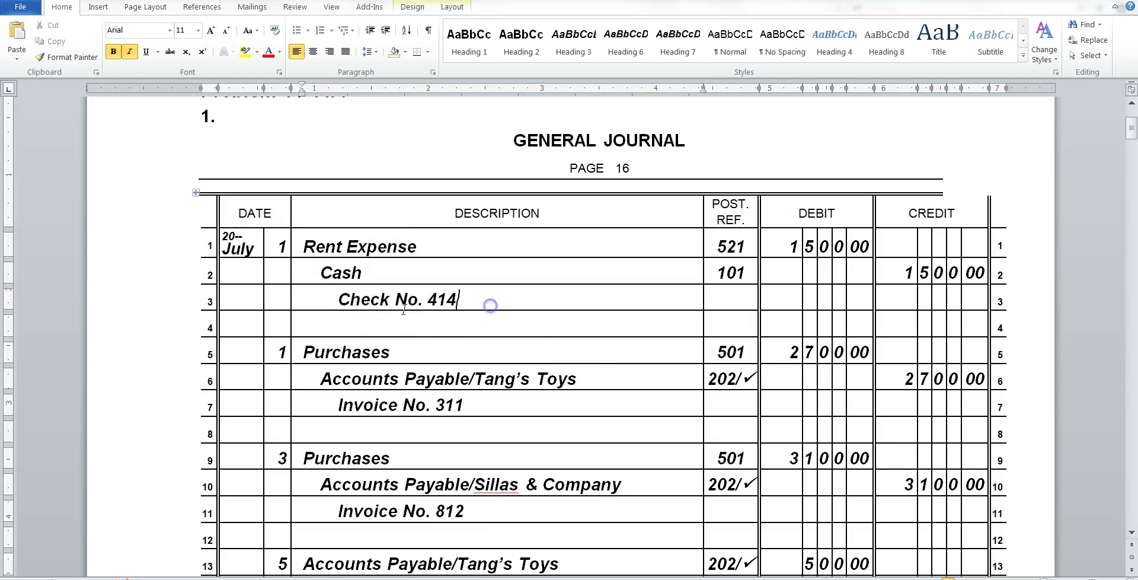
{"action": "left_click_drag", "start_coordinate": [333, 300], "coordinate": [480, 304]}
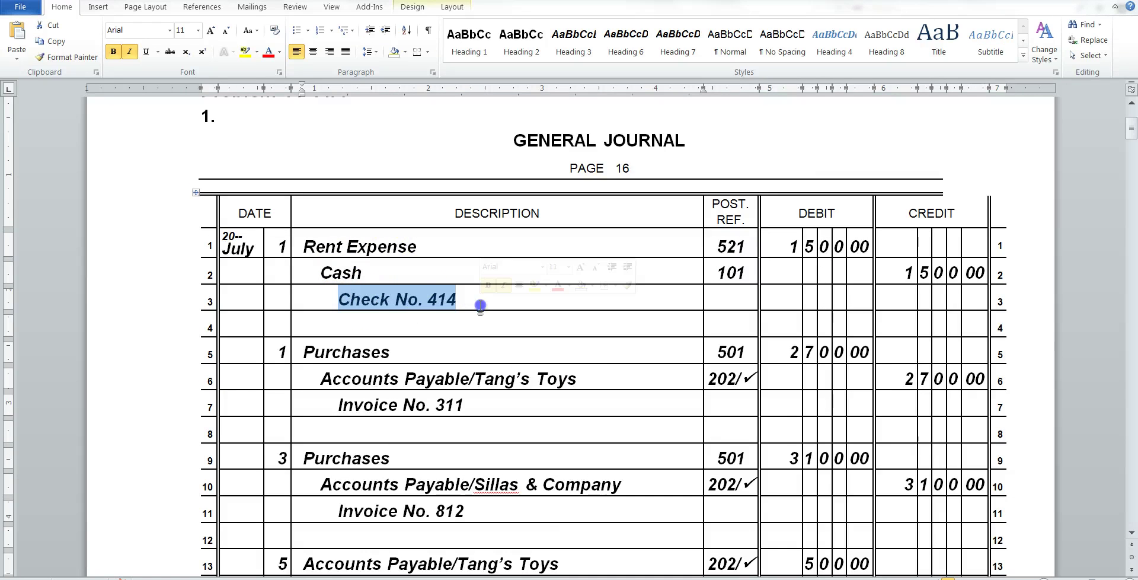
{"action": "left_click", "coordinate": [718, 249]}
{"action": "left_click_drag", "start_coordinate": [734, 250], "coordinate": [745, 248]}
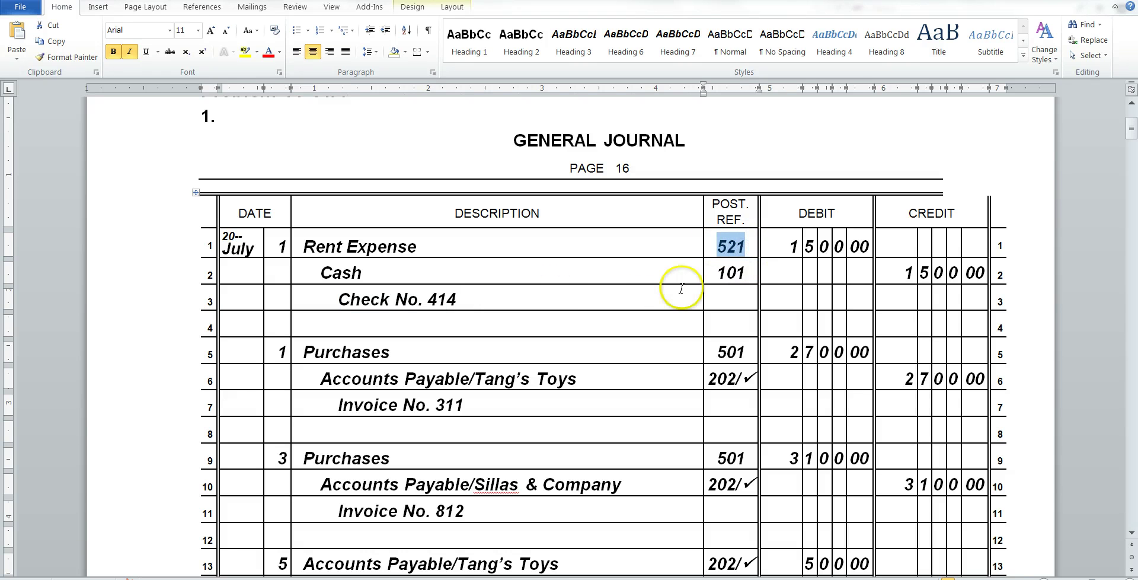
{"action": "left_click_drag", "start_coordinate": [716, 274], "coordinate": [754, 273]}
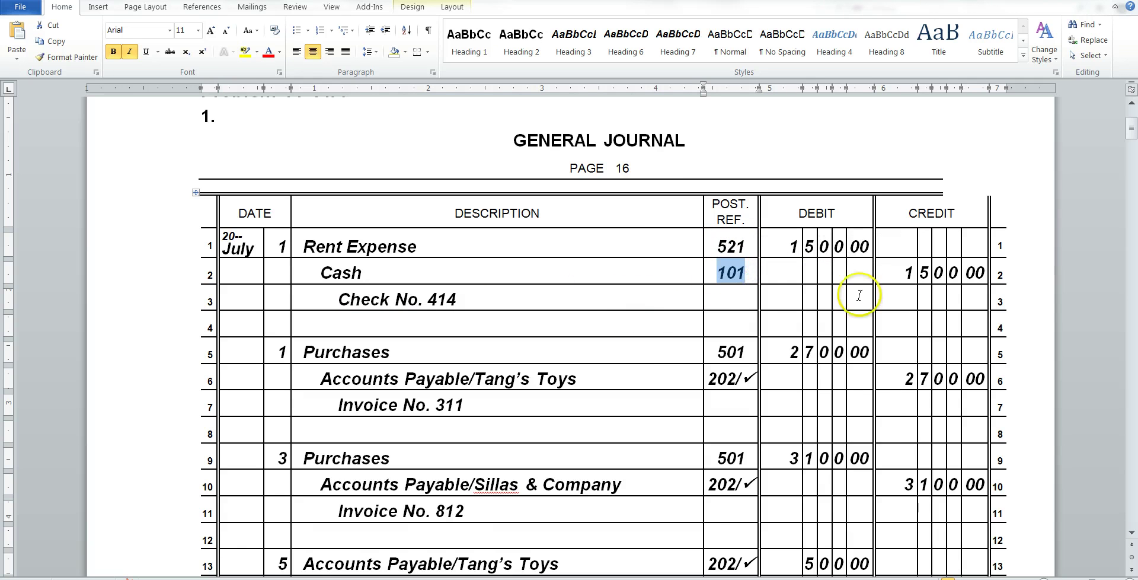
{"action": "scroll", "coordinate": [663, 352], "scroll_direction": "down", "scroll_amount": 1}
{"action": "scroll", "coordinate": [662, 352], "scroll_direction": "down", "scroll_amount": 1}
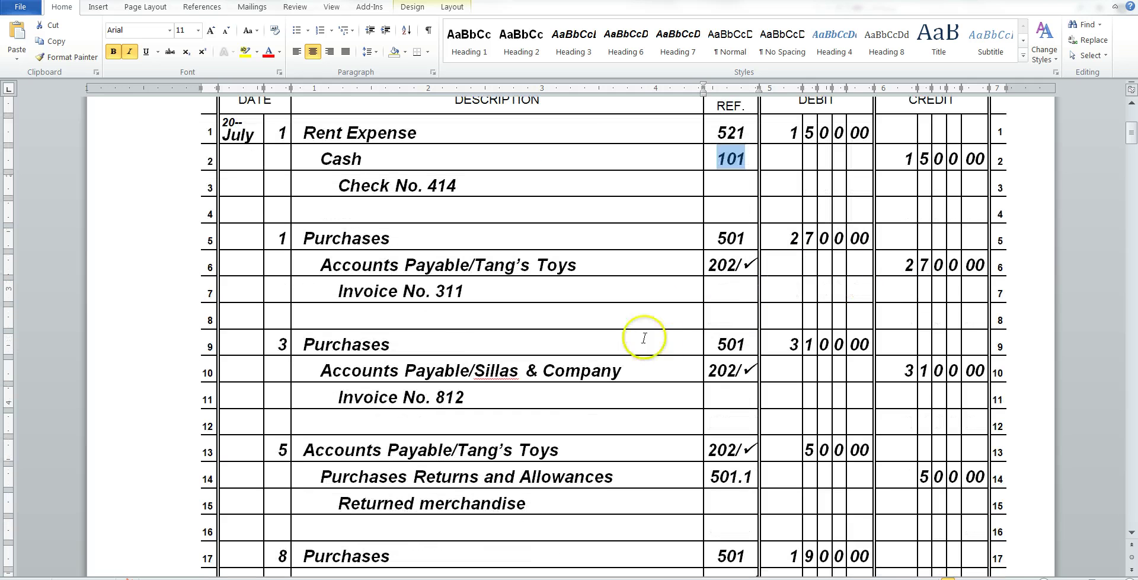
{"action": "left_click_drag", "start_coordinate": [304, 238], "coordinate": [391, 240]}
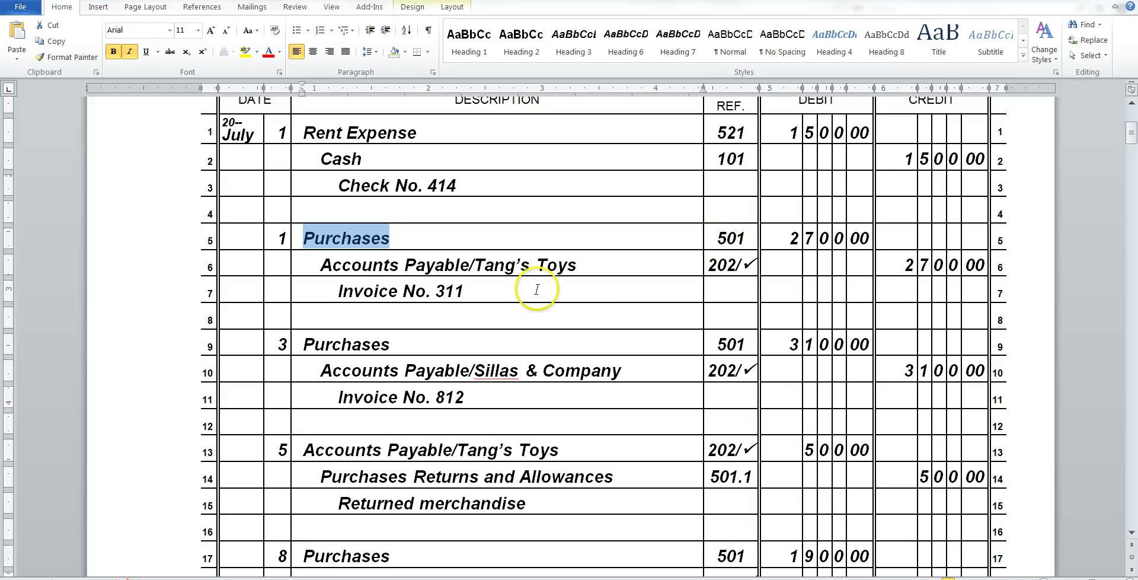
{"action": "left_click_drag", "start_coordinate": [319, 265], "coordinate": [584, 270]}
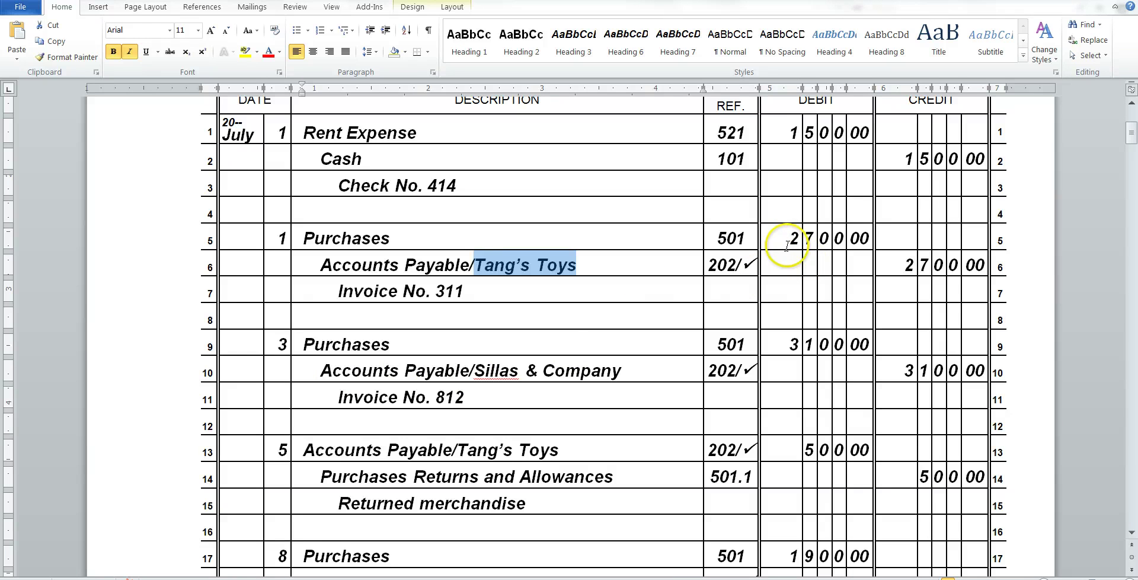
{"action": "left_click_drag", "start_coordinate": [783, 239], "coordinate": [848, 238]}
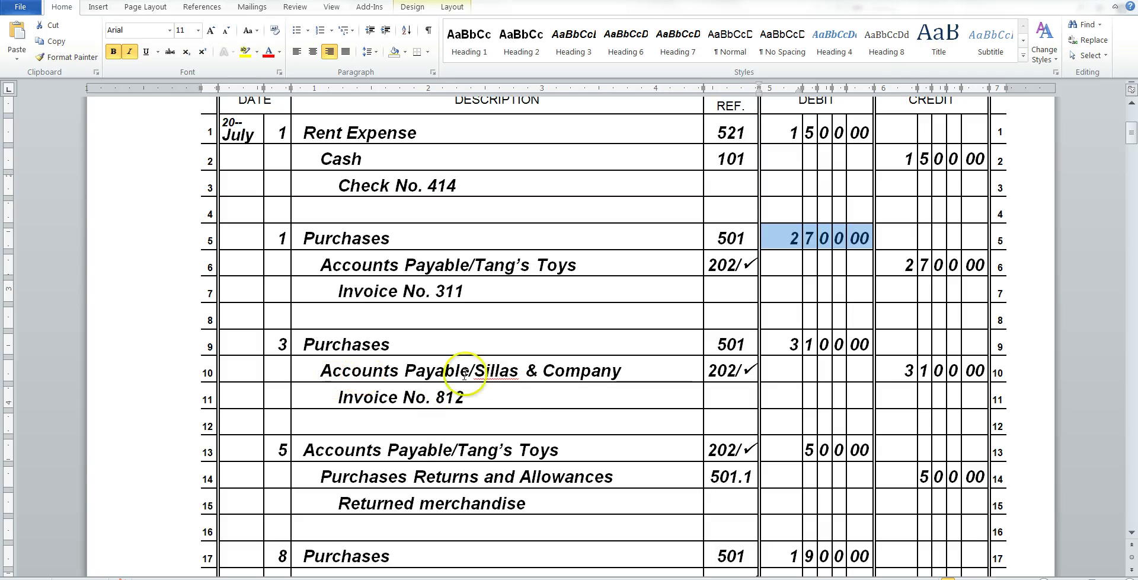
{"action": "scroll", "coordinate": [521, 388], "scroll_direction": "down", "scroll_amount": 1}
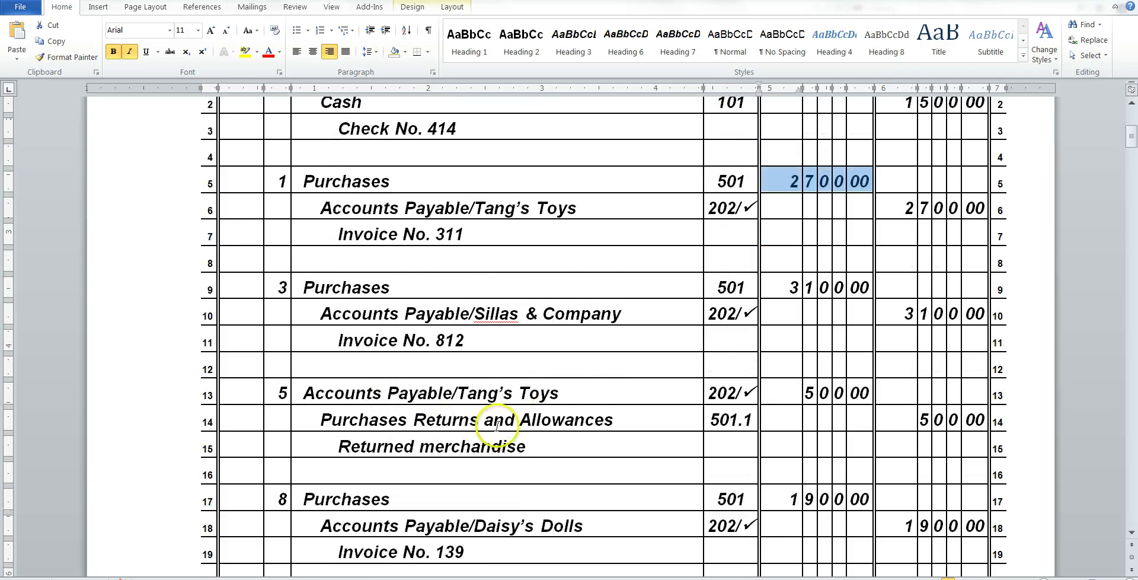
{"action": "scroll", "coordinate": [496, 422], "scroll_direction": "down", "scroll_amount": 3}
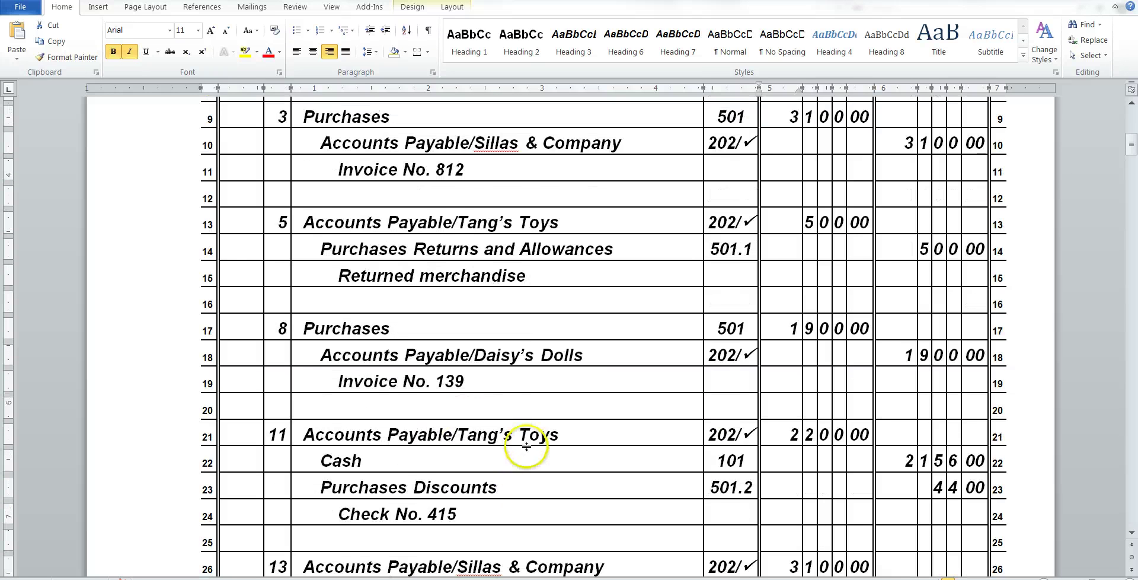
{"action": "scroll", "coordinate": [526, 448], "scroll_direction": "down", "scroll_amount": 1}
{"action": "left_click", "coordinate": [360, 273]}
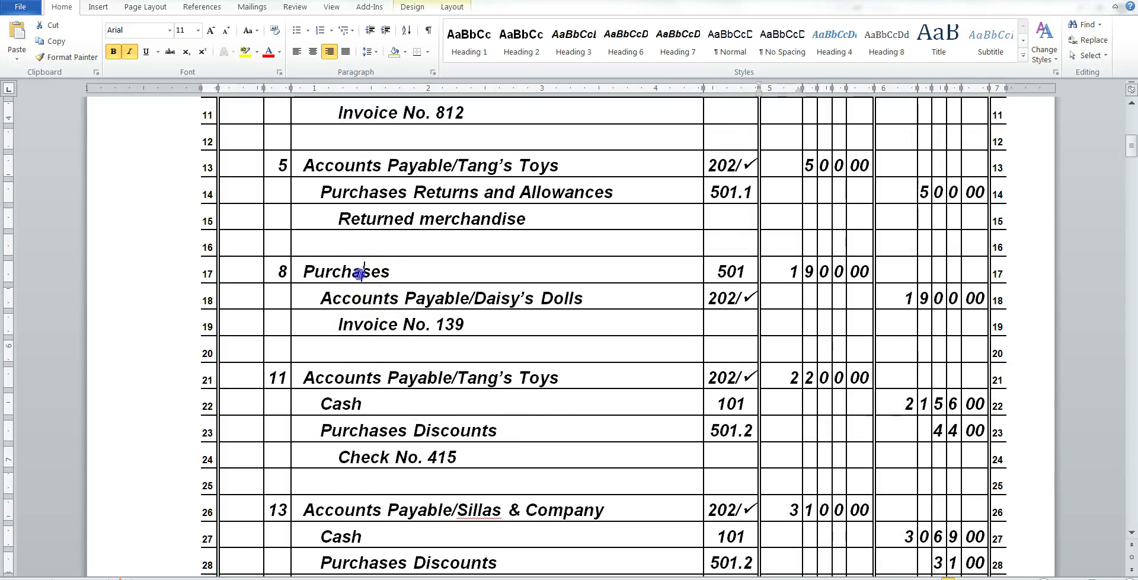
{"action": "left_click", "coordinate": [512, 298]}
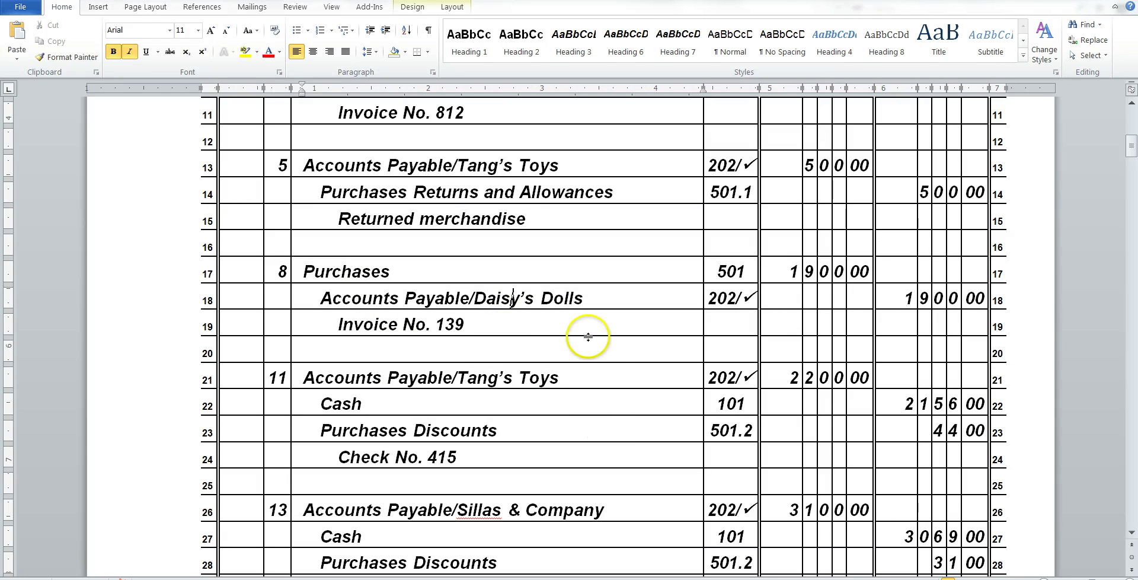
{"action": "scroll", "coordinate": [558, 400], "scroll_direction": "down", "scroll_amount": 2}
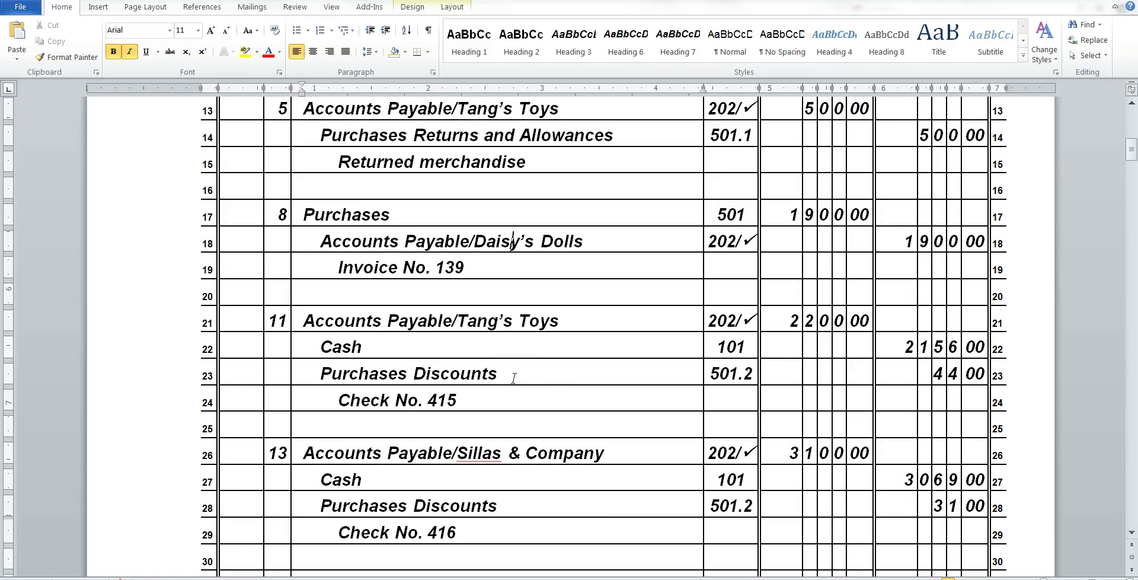
{"action": "scroll", "coordinate": [564, 360], "scroll_direction": "up", "scroll_amount": 4}
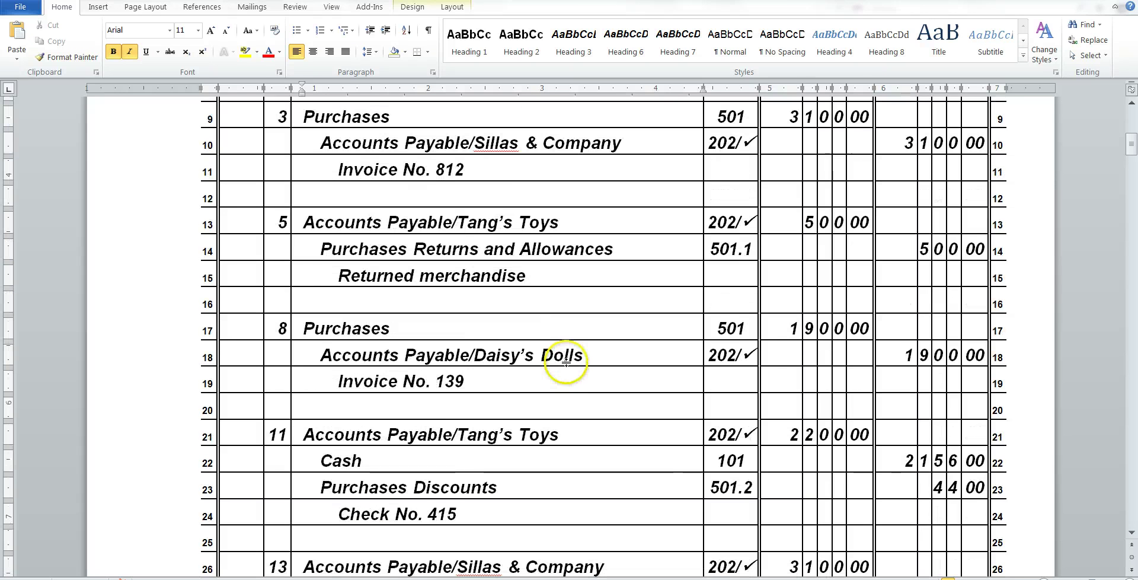
{"action": "scroll", "coordinate": [629, 309], "scroll_direction": "down", "scroll_amount": 2}
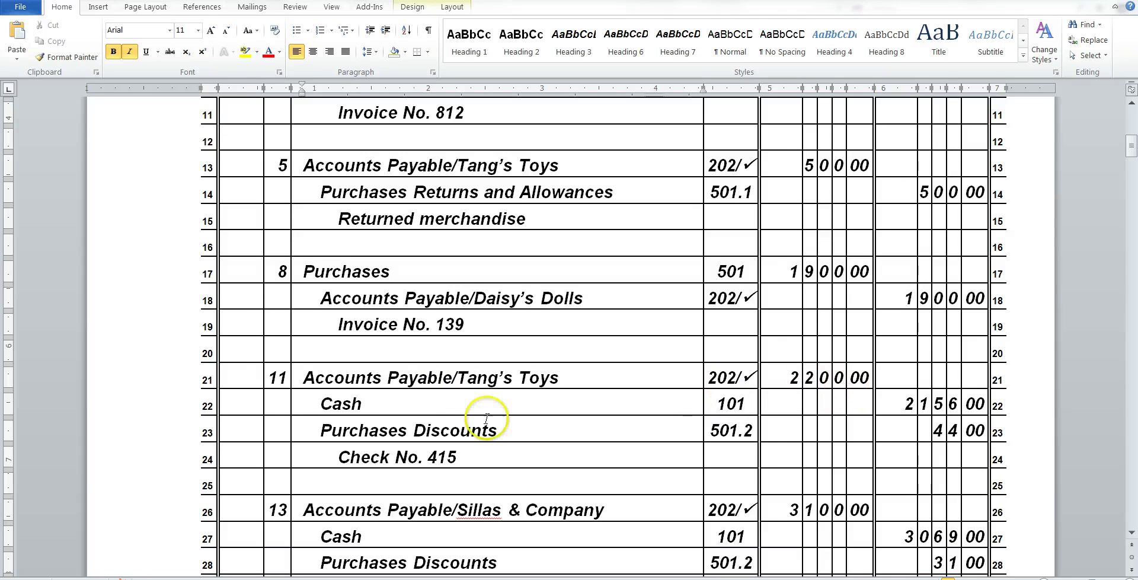
{"action": "left_click", "coordinate": [968, 409]}
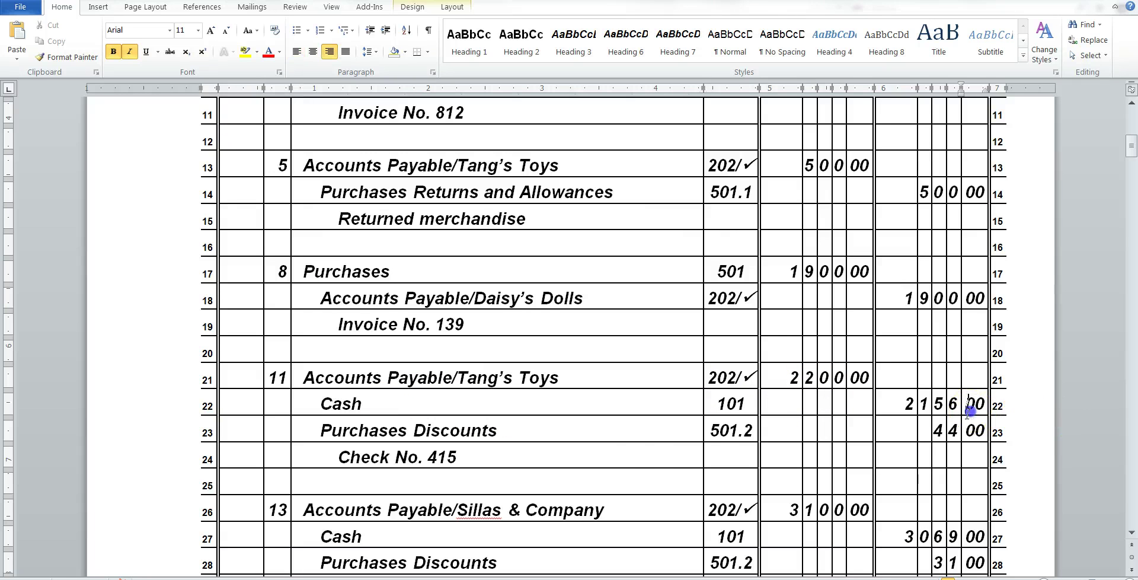
{"action": "left_click", "coordinate": [621, 434]}
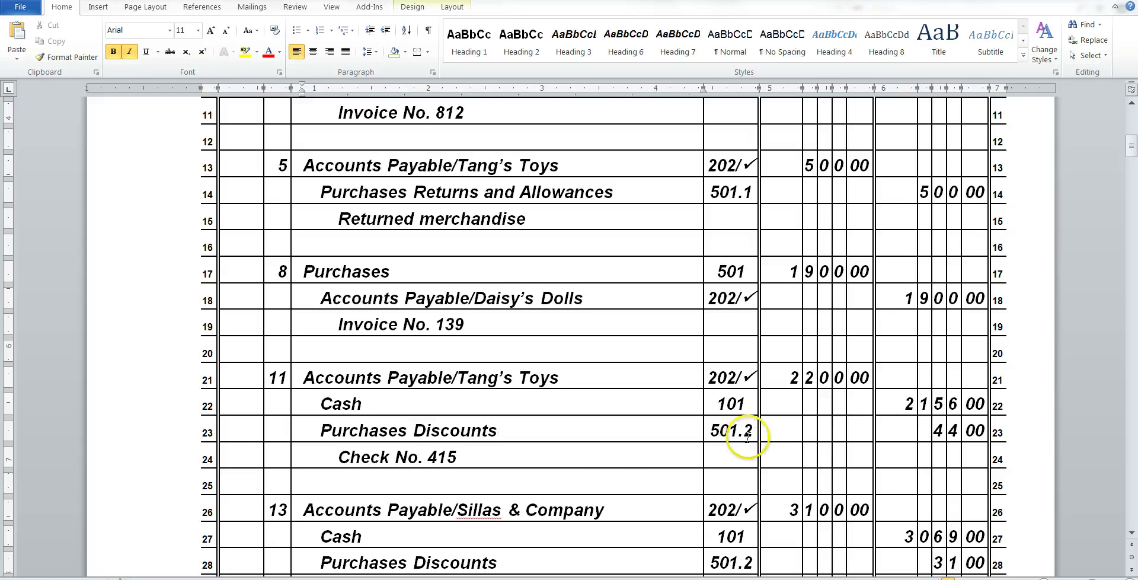
{"action": "scroll", "coordinate": [617, 447], "scroll_direction": "down", "scroll_amount": 2}
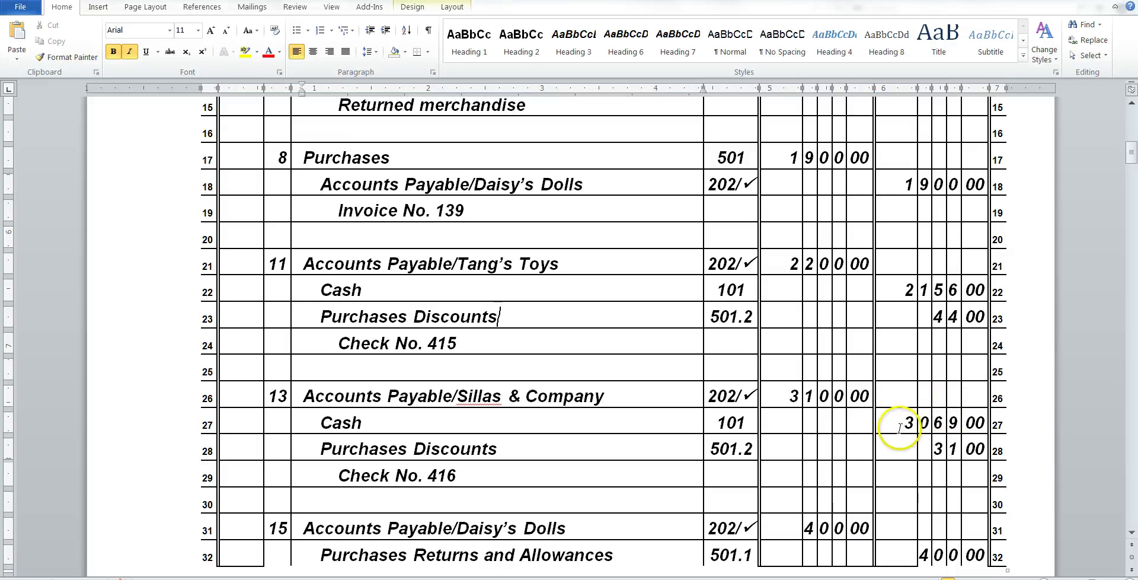
Highlight the July 13 entry's 3,069.00 Cash credit and point to its Purchases Discounts line.
{"action": "left_click_drag", "start_coordinate": [901, 424], "coordinate": [984, 417]}
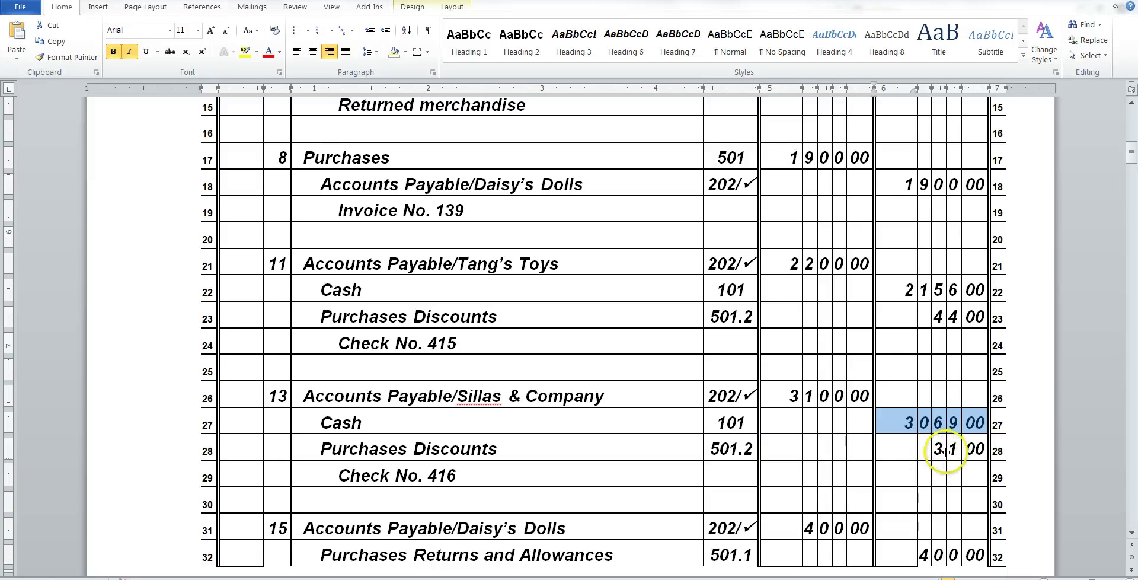
{"action": "left_click", "coordinate": [513, 448]}
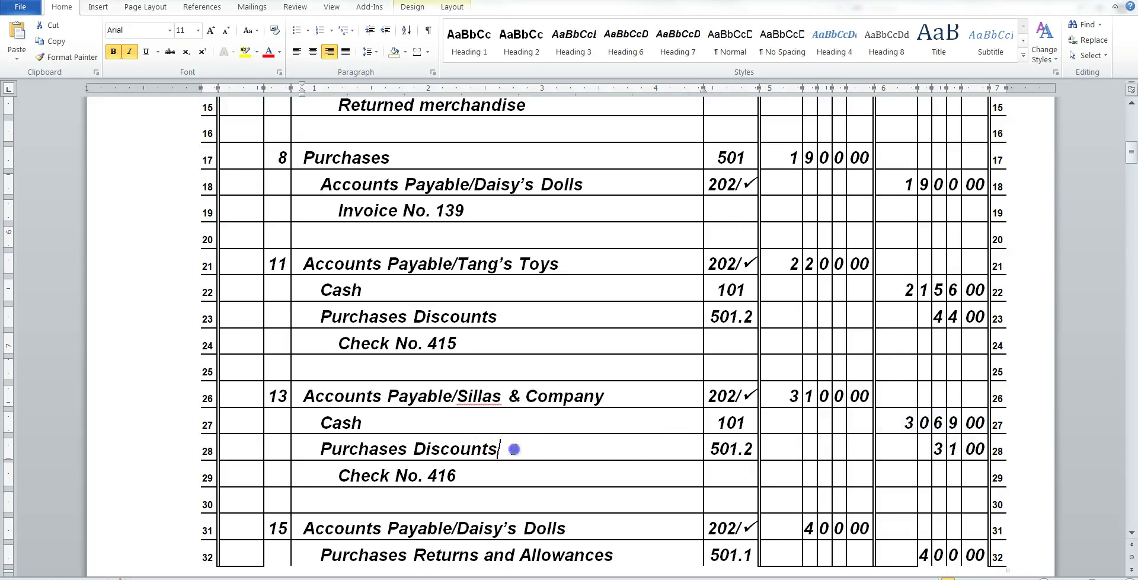
{"action": "scroll", "coordinate": [582, 488], "scroll_direction": "down", "scroll_amount": 3}
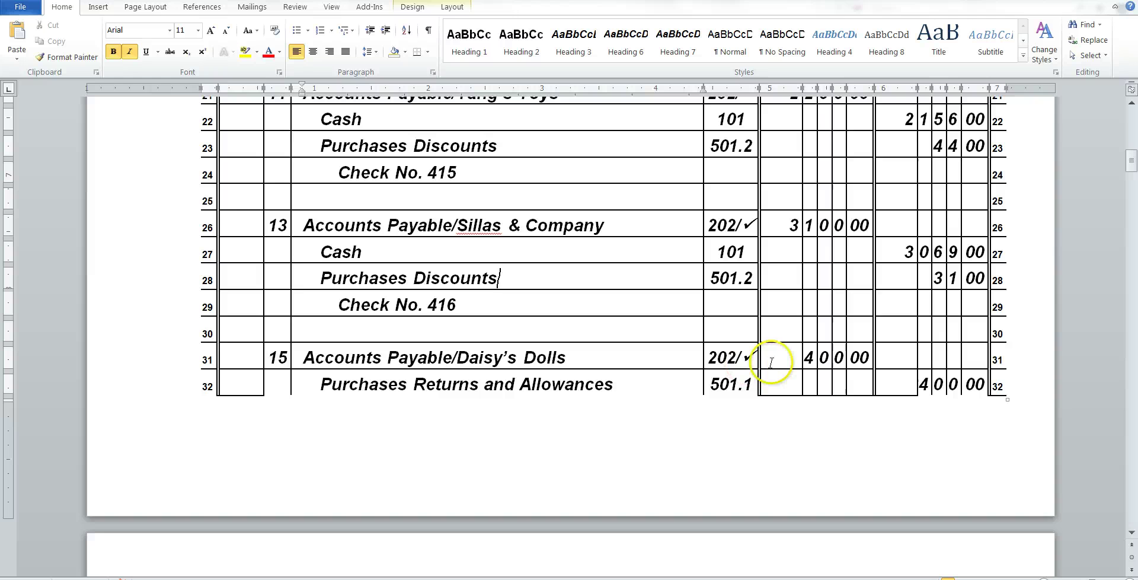
Point out the July 15 Daisy's Dolls return: 400.00 debit and 400.00 returns credit.
{"action": "left_click_drag", "start_coordinate": [790, 358], "coordinate": [872, 363]}
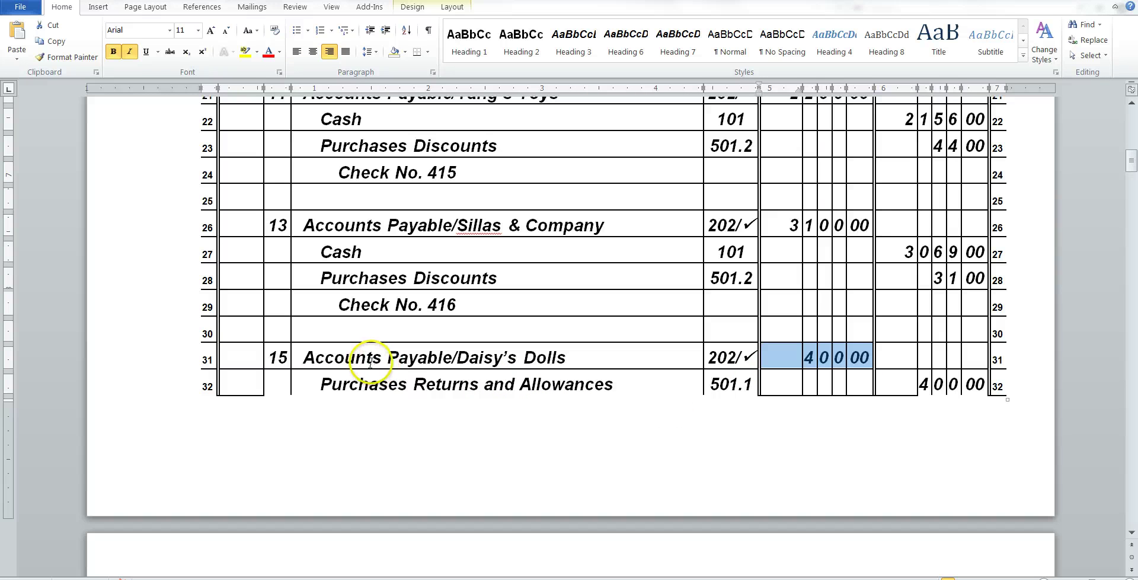
{"action": "left_click", "coordinate": [458, 358]}
{"action": "left_click_drag", "start_coordinate": [493, 358], "coordinate": [555, 358]}
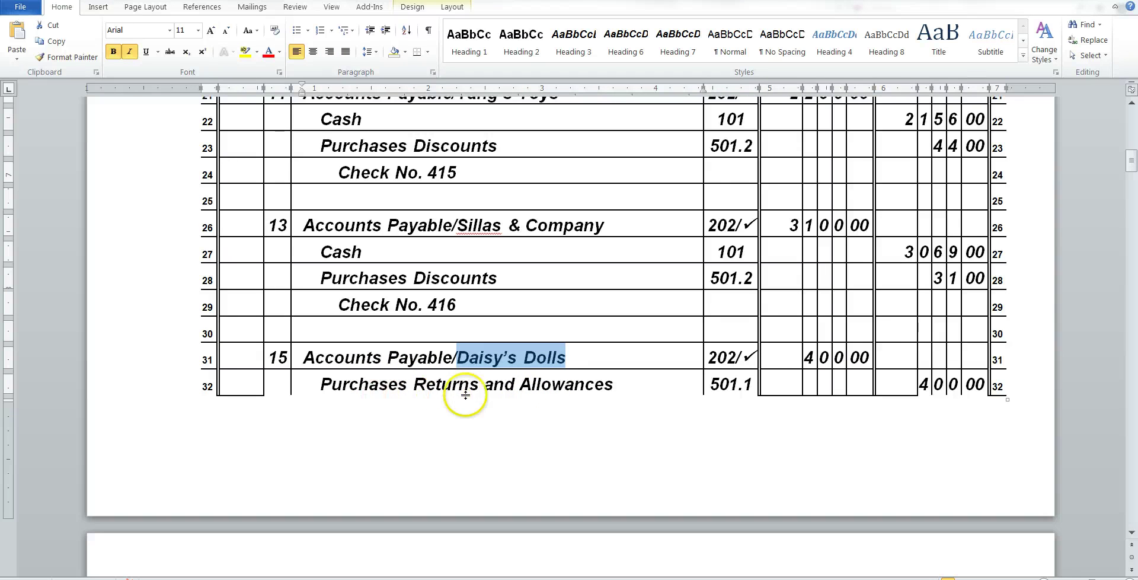
{"action": "left_click", "coordinate": [919, 406]}
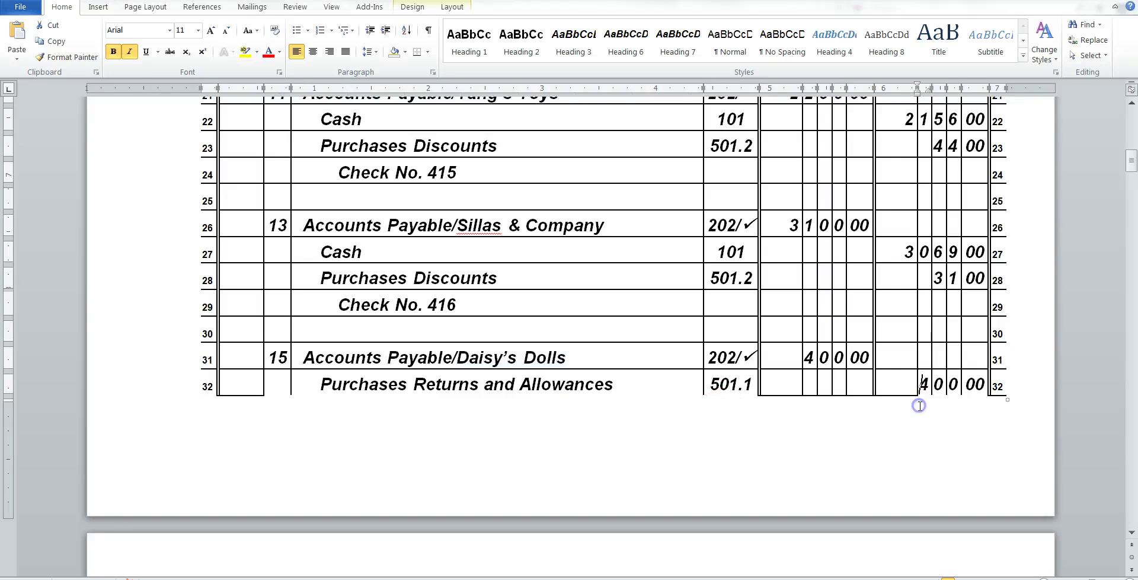
{"action": "scroll", "coordinate": [919, 406], "scroll_direction": "down", "scroll_amount": 1}
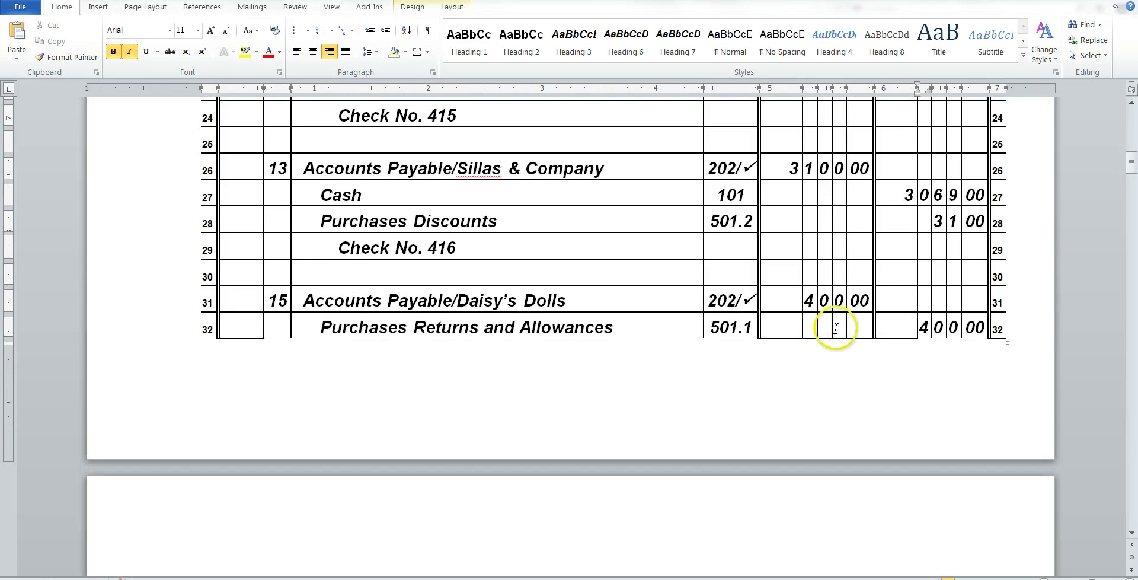
{"action": "scroll", "coordinate": [518, 356], "scroll_direction": "down", "scroll_amount": 4}
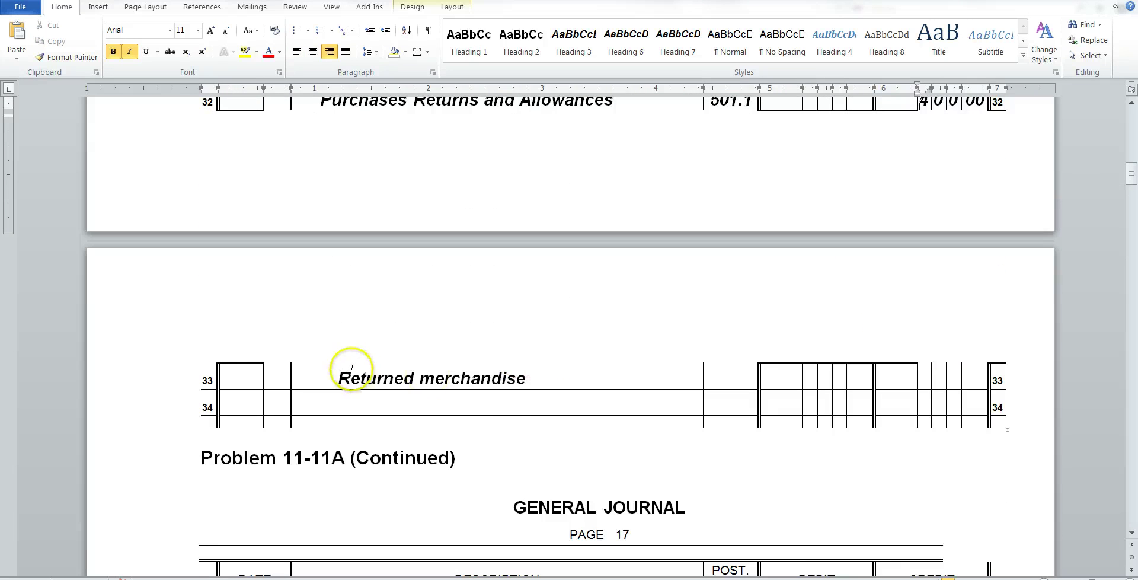
Scroll through journal page 17, marking Purchases Discounts and the Accounts Payable/Allied Business credit line.
{"action": "scroll", "coordinate": [530, 387], "scroll_direction": "down", "scroll_amount": 2}
{"action": "scroll", "coordinate": [534, 388], "scroll_direction": "down", "scroll_amount": 2}
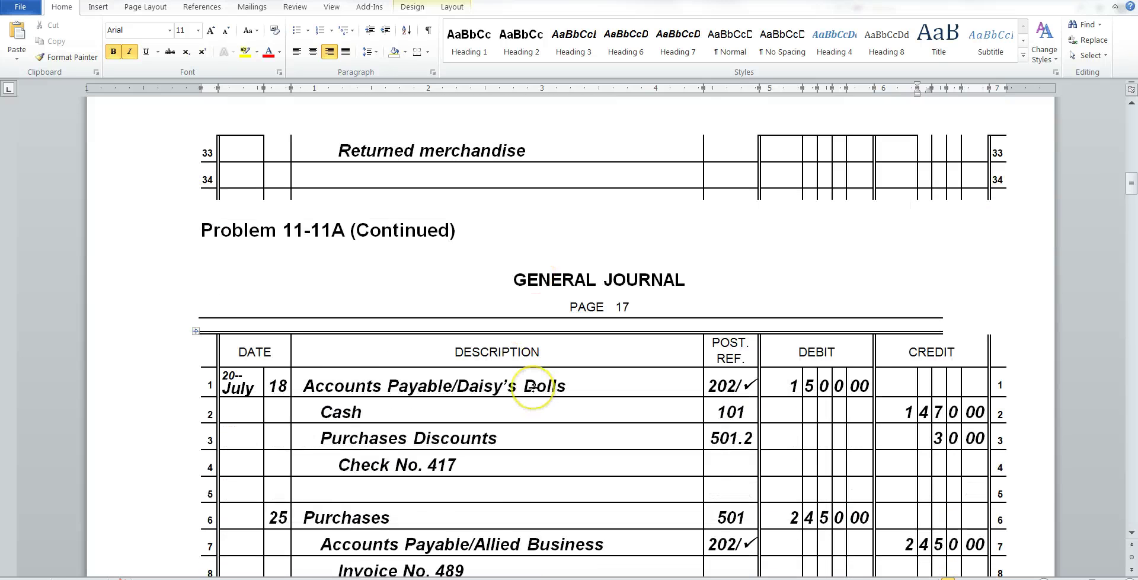
{"action": "scroll", "coordinate": [531, 387], "scroll_direction": "down", "scroll_amount": 1}
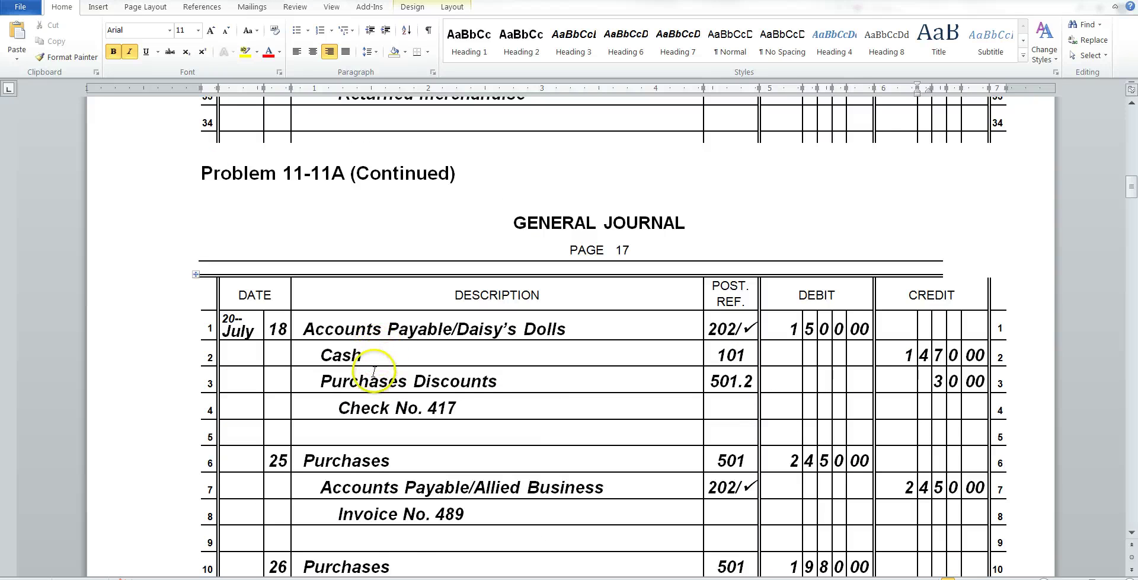
{"action": "left_click", "coordinate": [506, 382]}
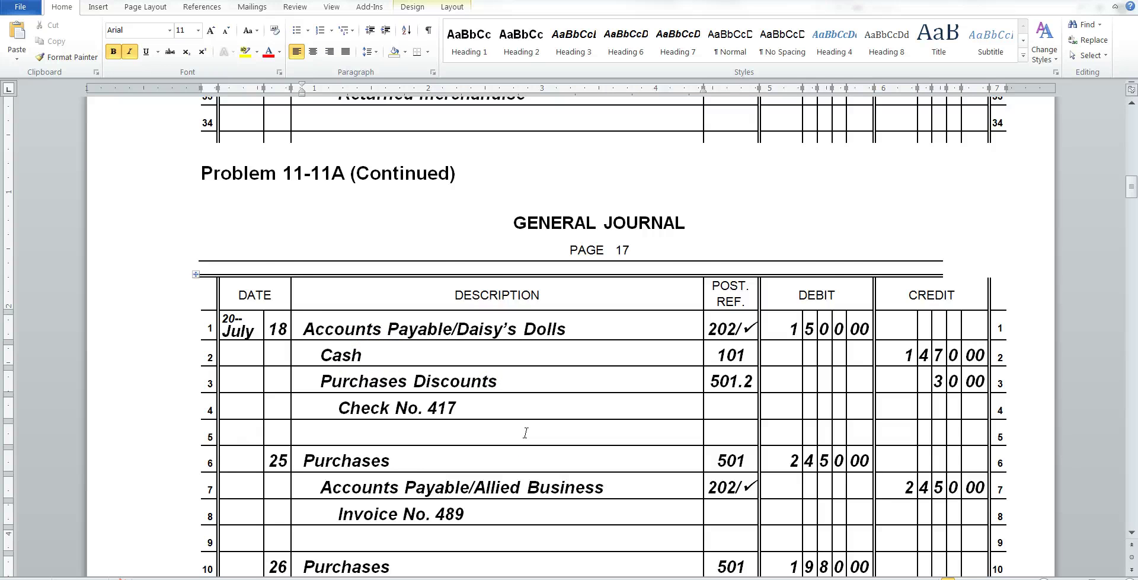
{"action": "scroll", "coordinate": [525, 432], "scroll_direction": "down", "scroll_amount": 2}
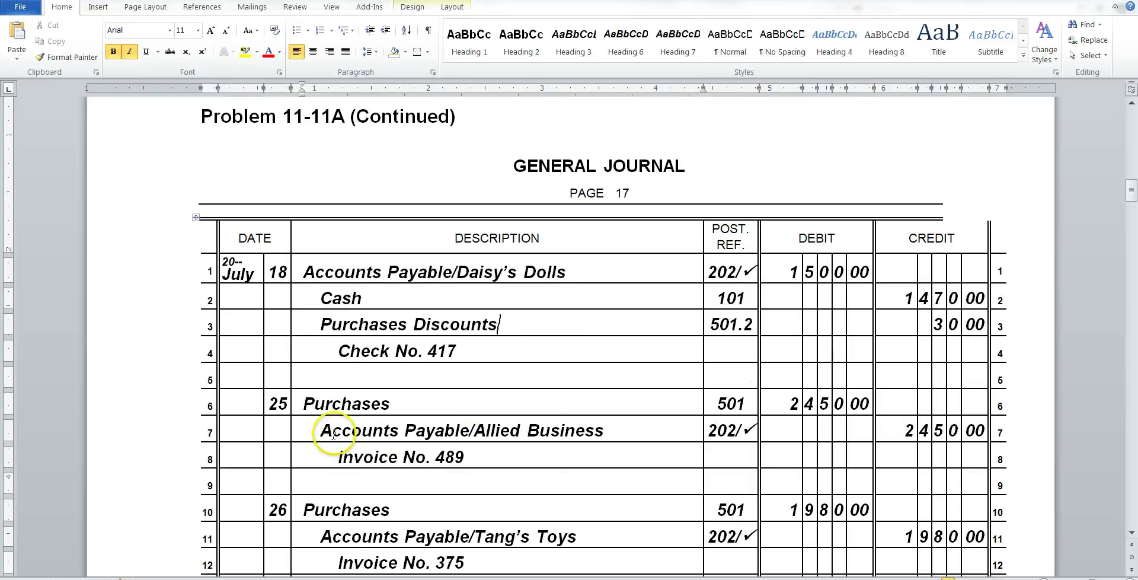
{"action": "left_click_drag", "start_coordinate": [323, 431], "coordinate": [574, 449]}
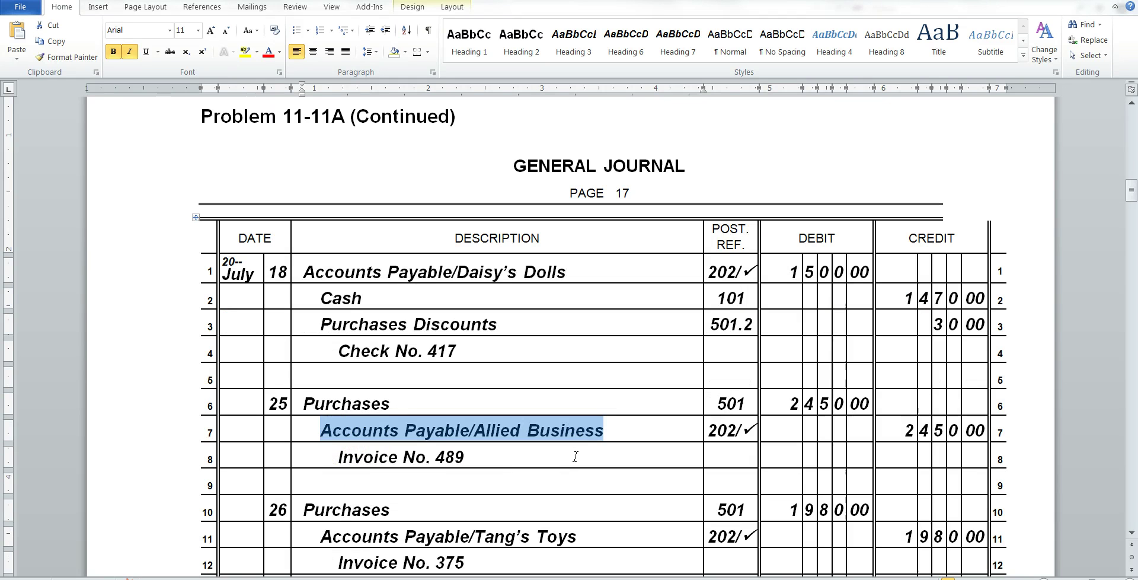
{"action": "scroll", "coordinate": [576, 455], "scroll_direction": "down", "scroll_amount": 4}
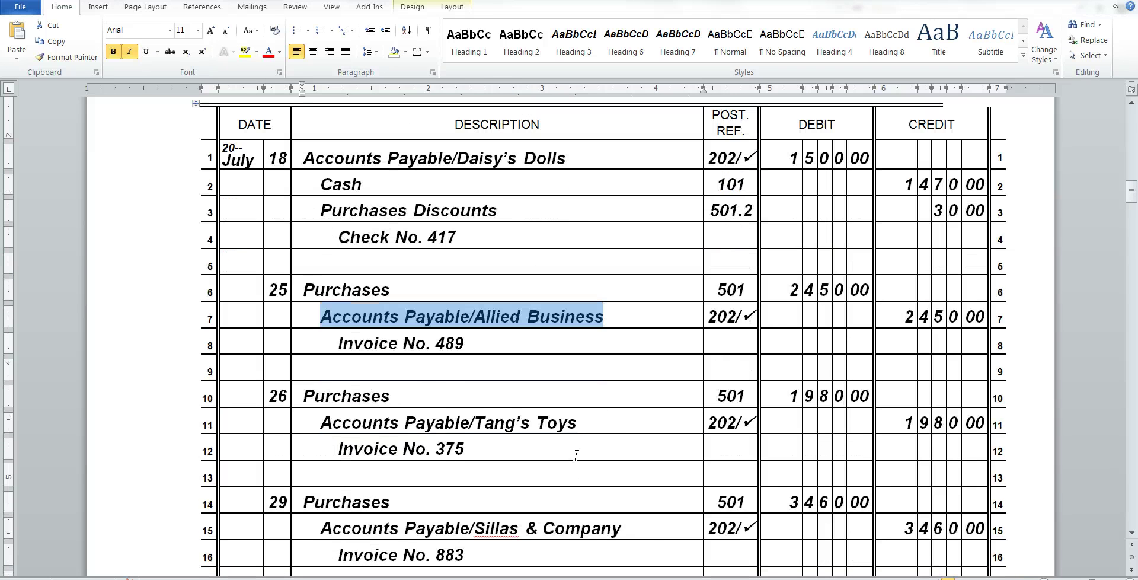
{"action": "scroll", "coordinate": [576, 455], "scroll_direction": "down", "scroll_amount": 2}
{"action": "scroll", "coordinate": [576, 455], "scroll_direction": "down", "scroll_amount": 12}
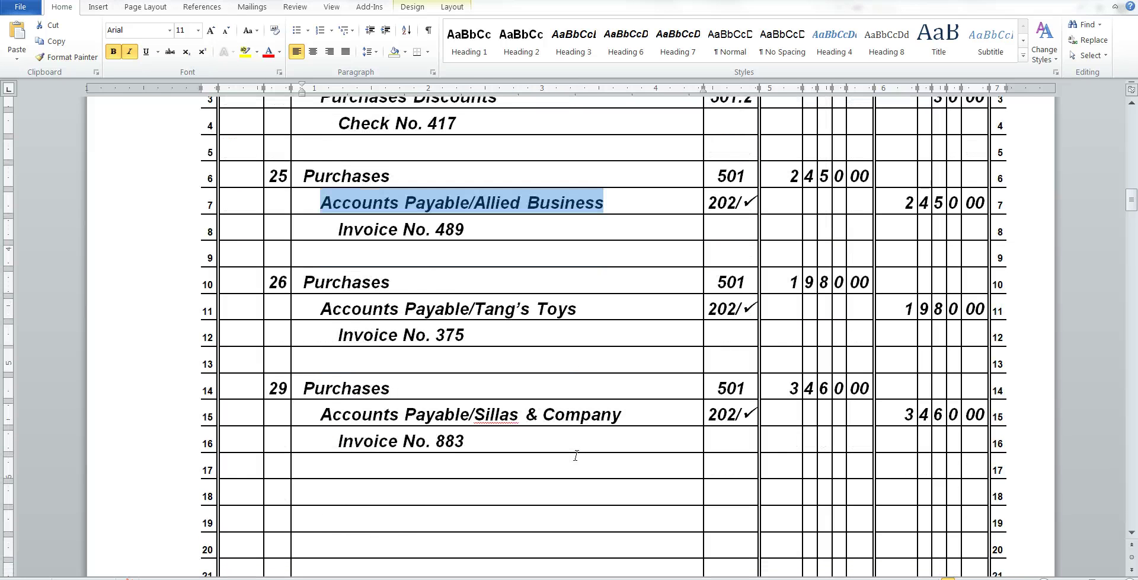
{"action": "scroll", "coordinate": [575, 455], "scroll_direction": "down", "scroll_amount": 20}
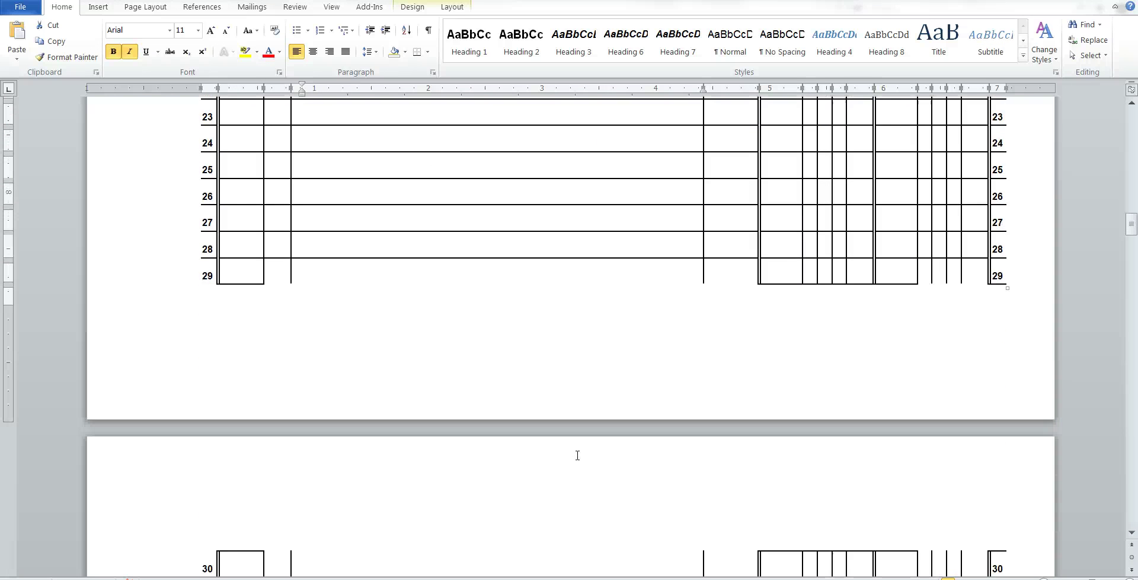
Highlight J16 and the Cash ledger credits of 1,500.00, 2,156.00 and 3,069.
{"action": "scroll", "coordinate": [578, 455], "scroll_direction": "down", "scroll_amount": 4}
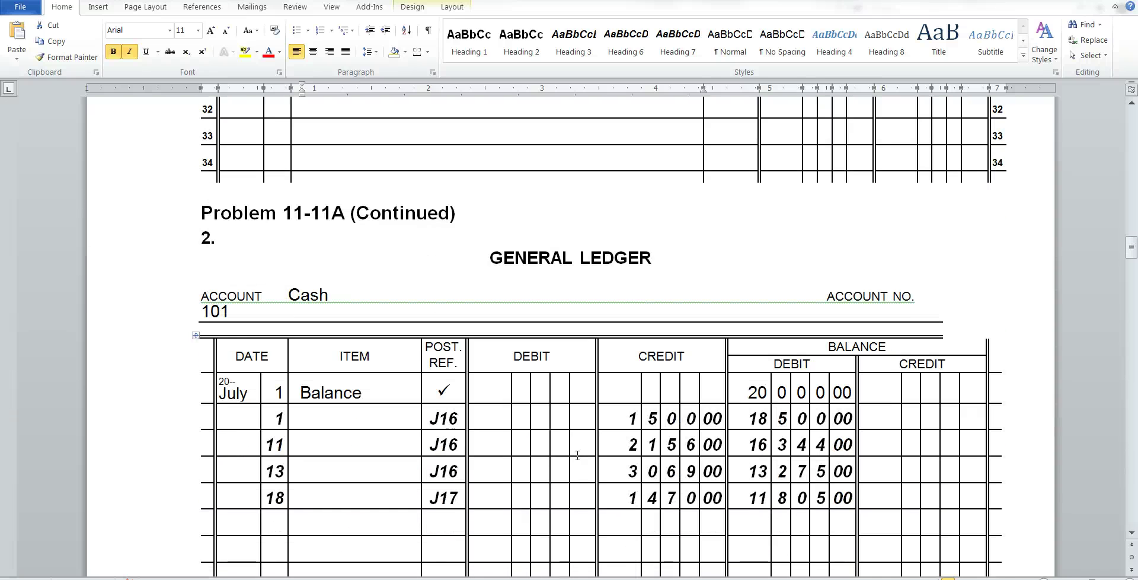
{"action": "scroll", "coordinate": [577, 450], "scroll_direction": "down", "scroll_amount": 2}
{"action": "scroll", "coordinate": [577, 449], "scroll_direction": "down", "scroll_amount": 2}
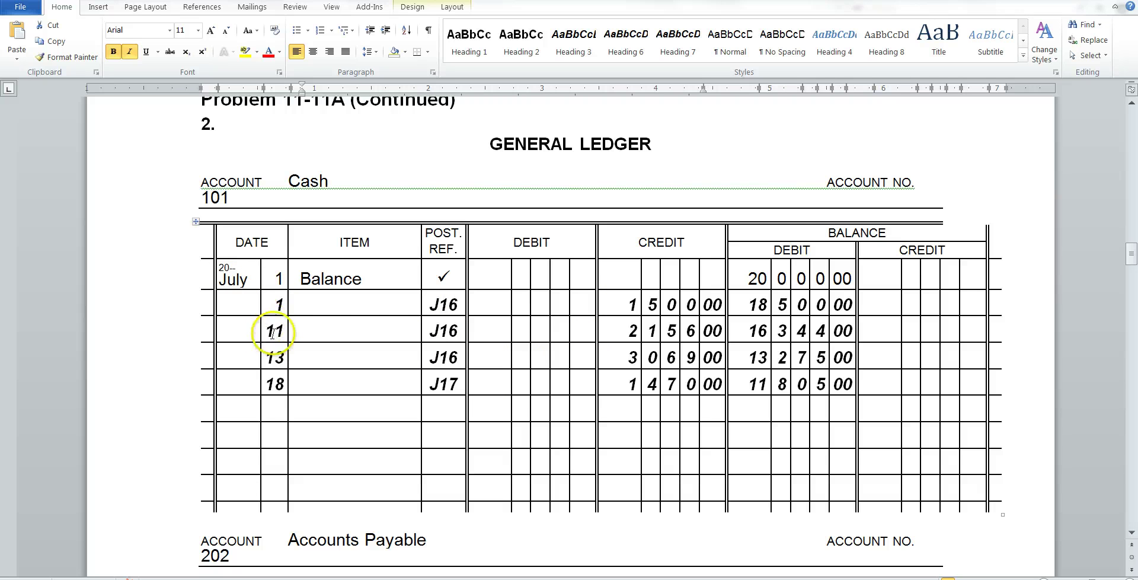
{"action": "left_click", "coordinate": [433, 307]}
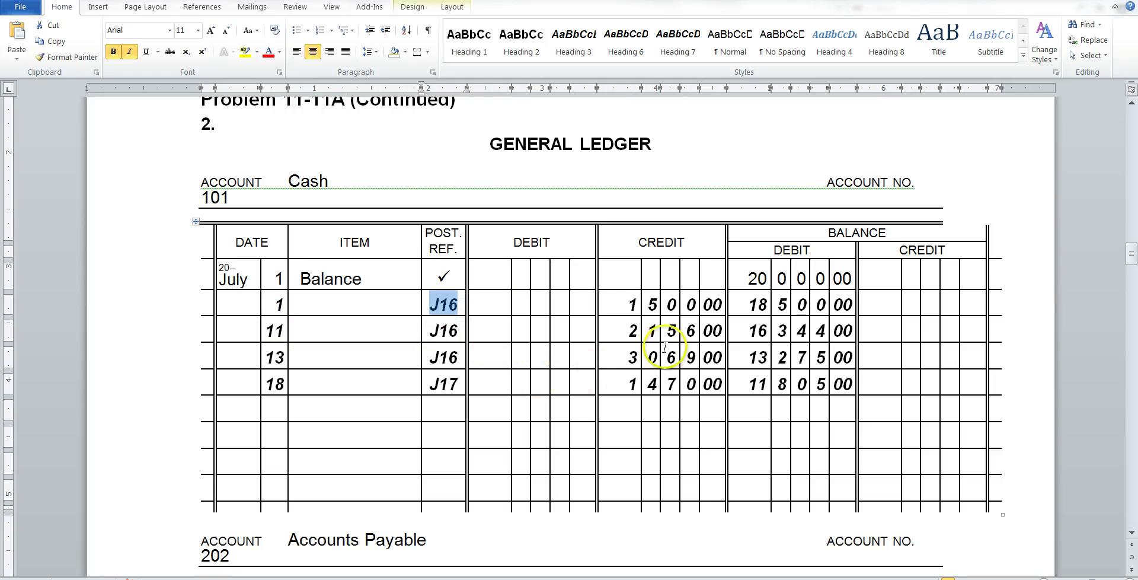
{"action": "left_click", "coordinate": [626, 303]}
{"action": "left_click_drag", "start_coordinate": [625, 303], "coordinate": [714, 304]}
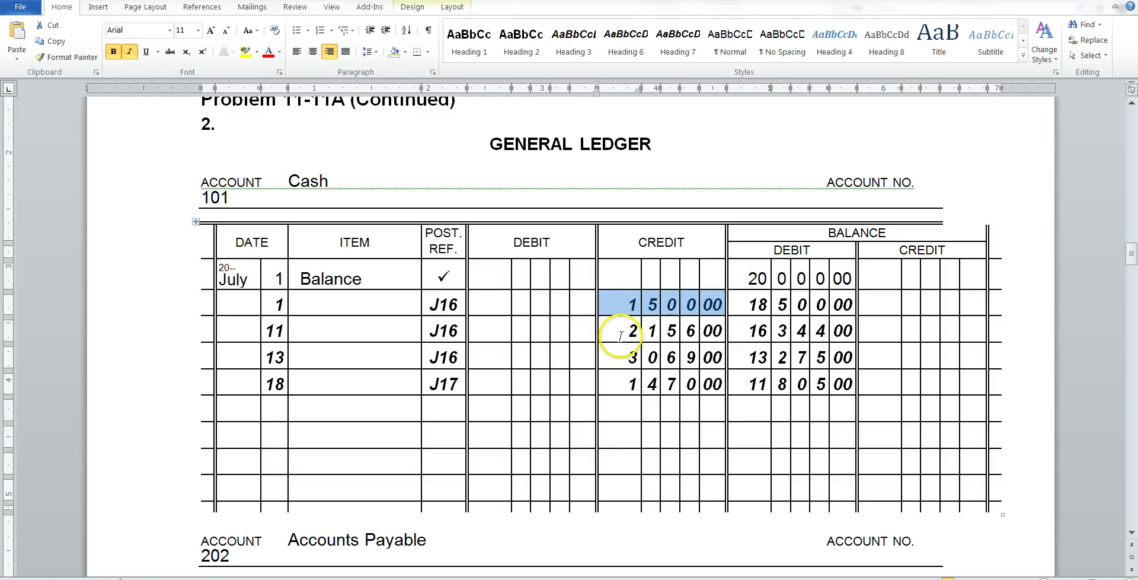
{"action": "left_click_drag", "start_coordinate": [621, 337], "coordinate": [710, 338]}
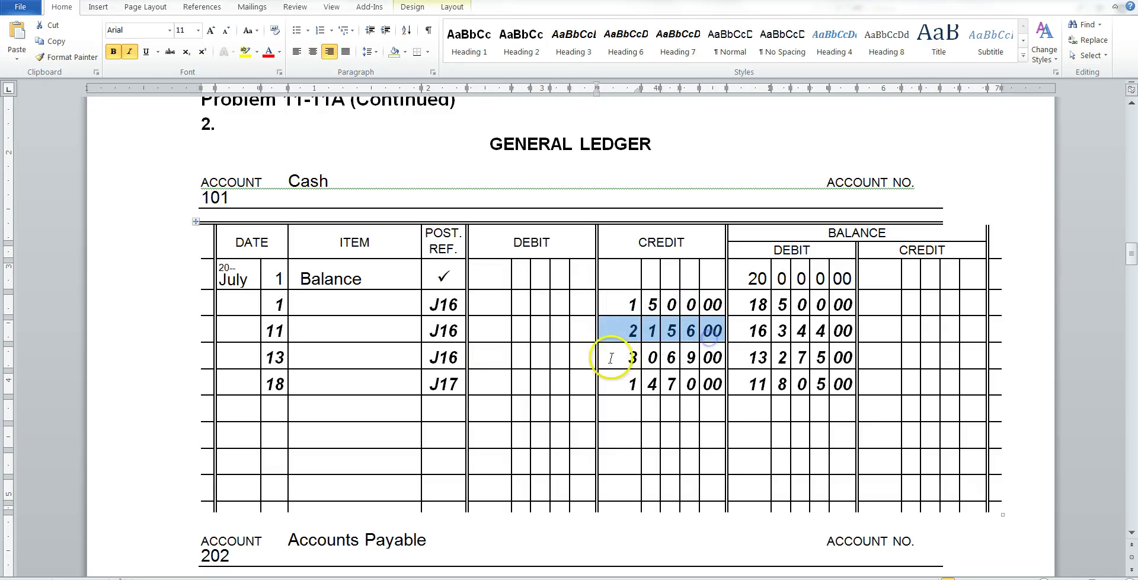
{"action": "left_click_drag", "start_coordinate": [610, 358], "coordinate": [697, 357]}
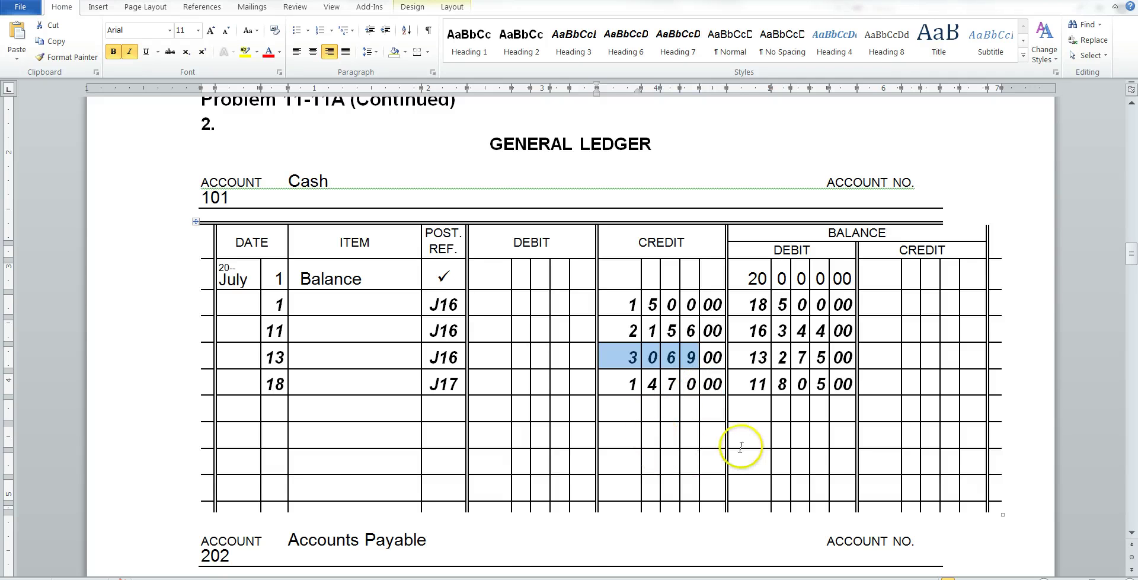
Scroll down to the Accounts Payable ledger account 202.
{"action": "scroll", "coordinate": [741, 447], "scroll_direction": "down", "scroll_amount": 5}
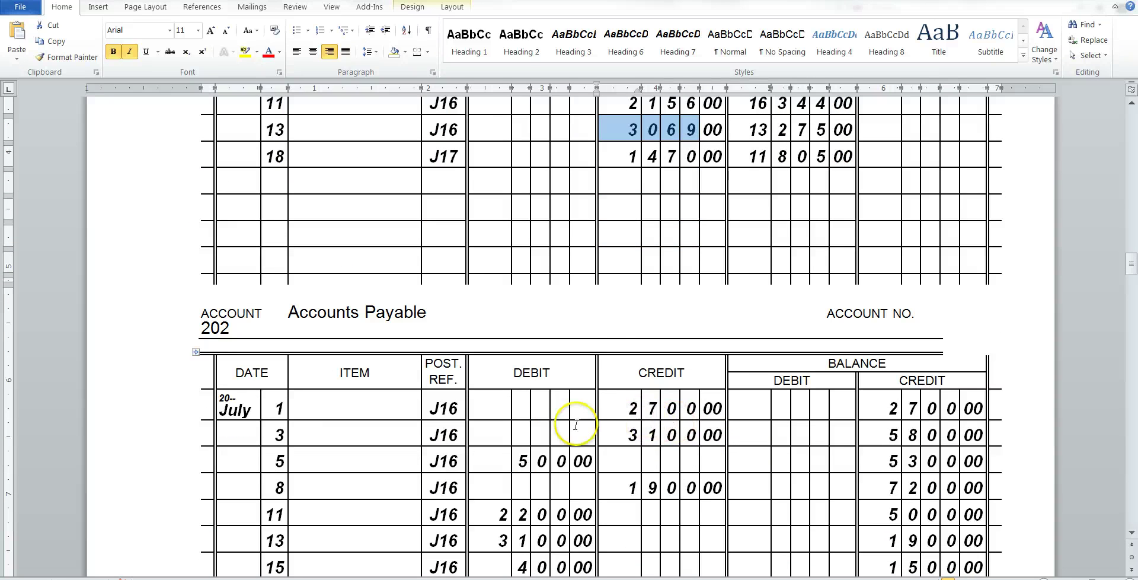
{"action": "left_click_drag", "start_coordinate": [522, 461], "coordinate": [593, 461]}
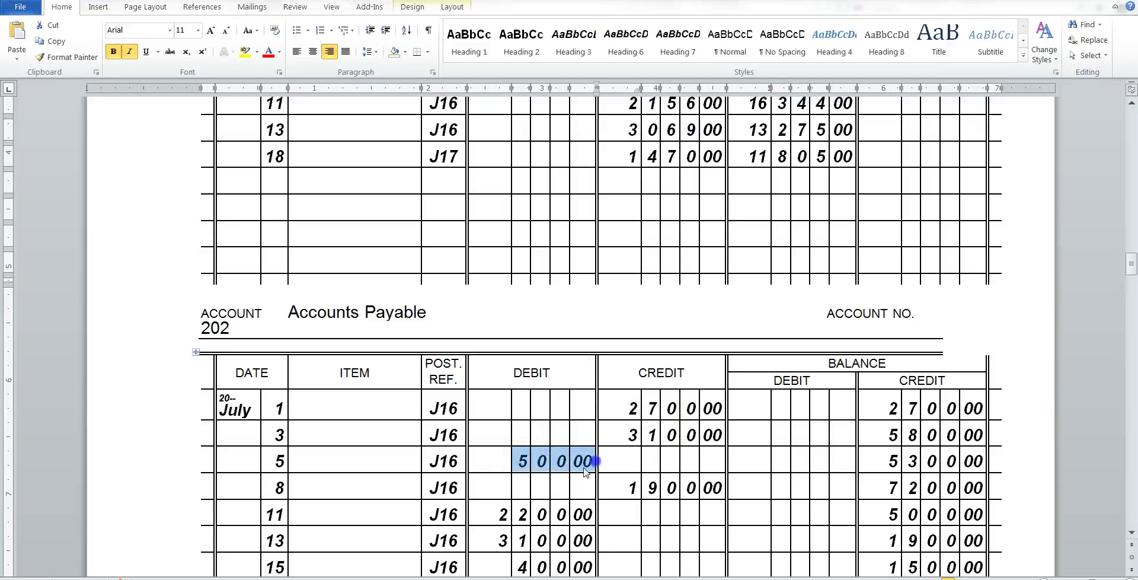
{"action": "scroll", "coordinate": [611, 445], "scroll_direction": "down", "scroll_amount": 1}
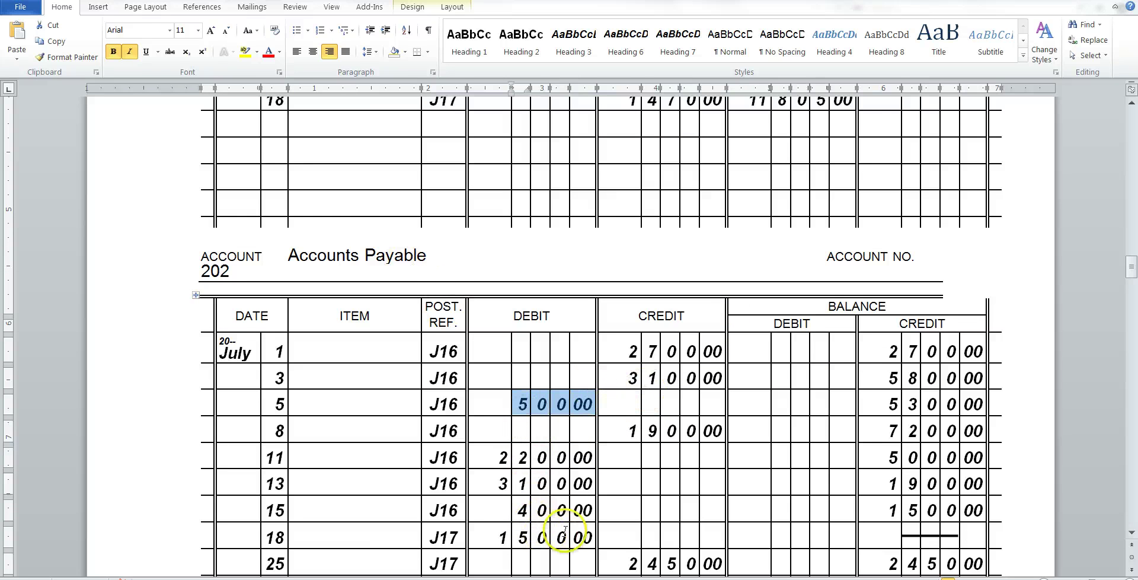
Highlight the final 7,890.00 Accounts Payable credit balance, then scroll to Purchases account 501.
{"action": "scroll", "coordinate": [674, 513], "scroll_direction": "down", "scroll_amount": 1}
{"action": "scroll", "coordinate": [674, 513], "scroll_direction": "down", "scroll_amount": 1}
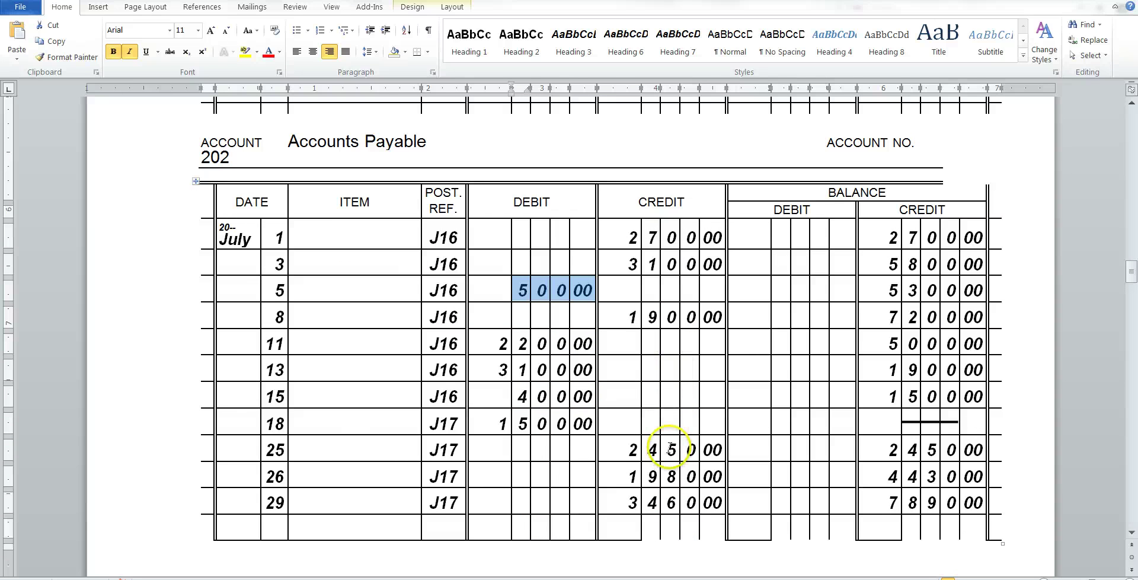
{"action": "left_click_drag", "start_coordinate": [876, 503], "coordinate": [958, 514]}
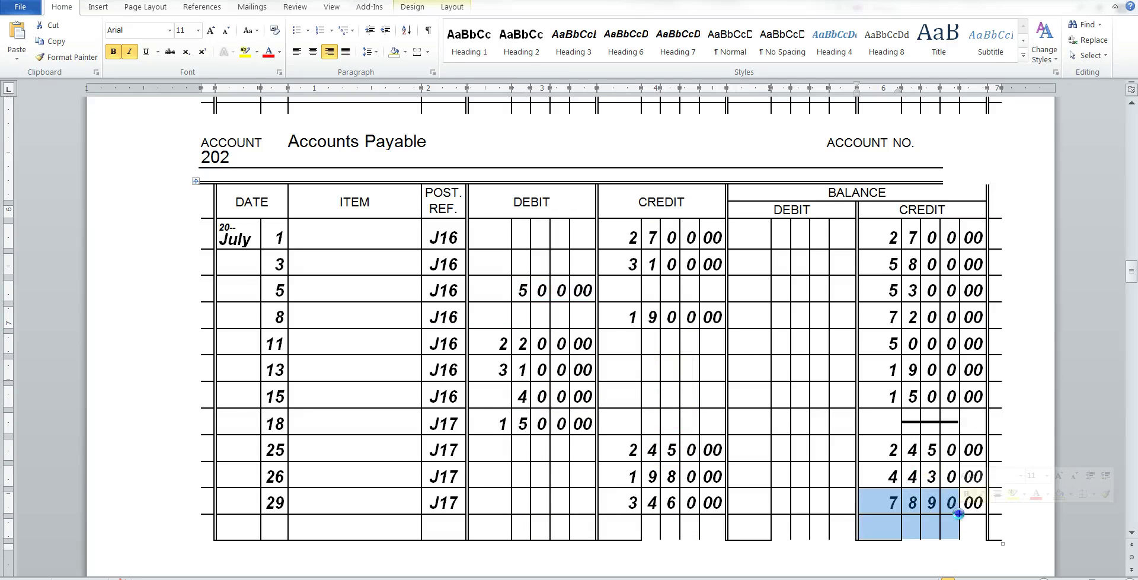
{"action": "scroll", "coordinate": [761, 480], "scroll_direction": "down", "scroll_amount": 1}
{"action": "scroll", "coordinate": [761, 480], "scroll_direction": "down", "scroll_amount": 12}
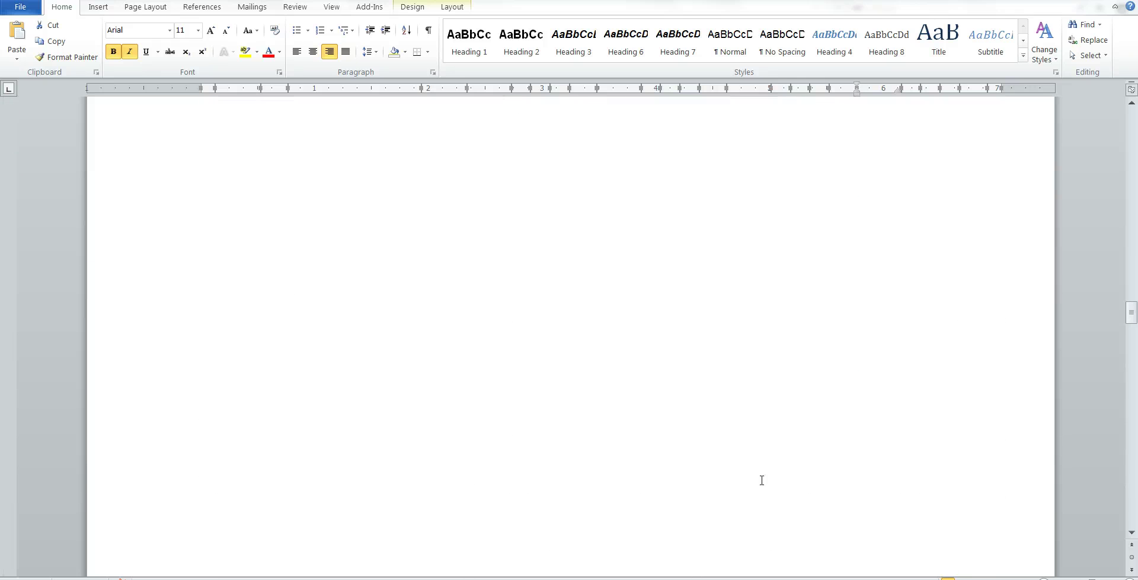
{"action": "scroll", "coordinate": [762, 481], "scroll_direction": "down", "scroll_amount": 15}
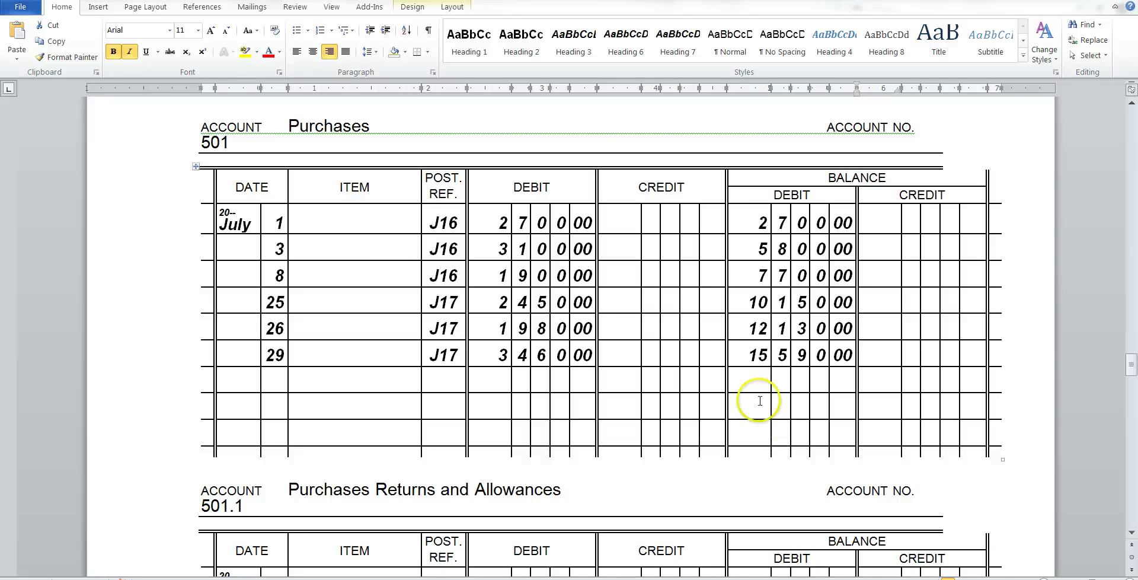
Scroll through ledger accounts 501, 501.1, 501.2 and 521 to the accounts payable ledger page.
{"action": "scroll", "coordinate": [749, 422], "scroll_direction": "down", "scroll_amount": 5}
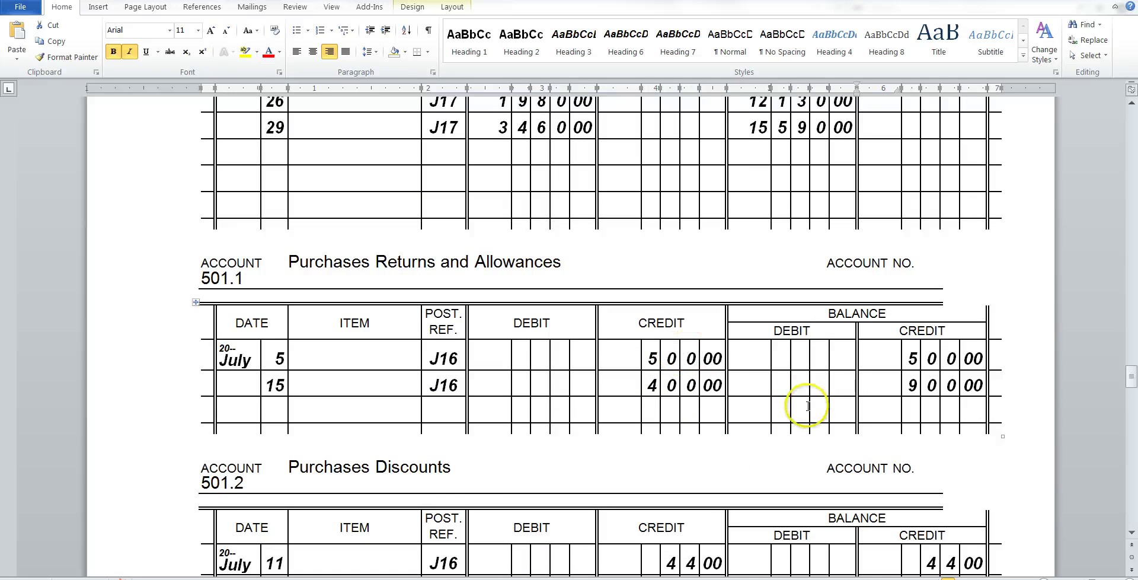
{"action": "scroll", "coordinate": [808, 406], "scroll_direction": "down", "scroll_amount": 5}
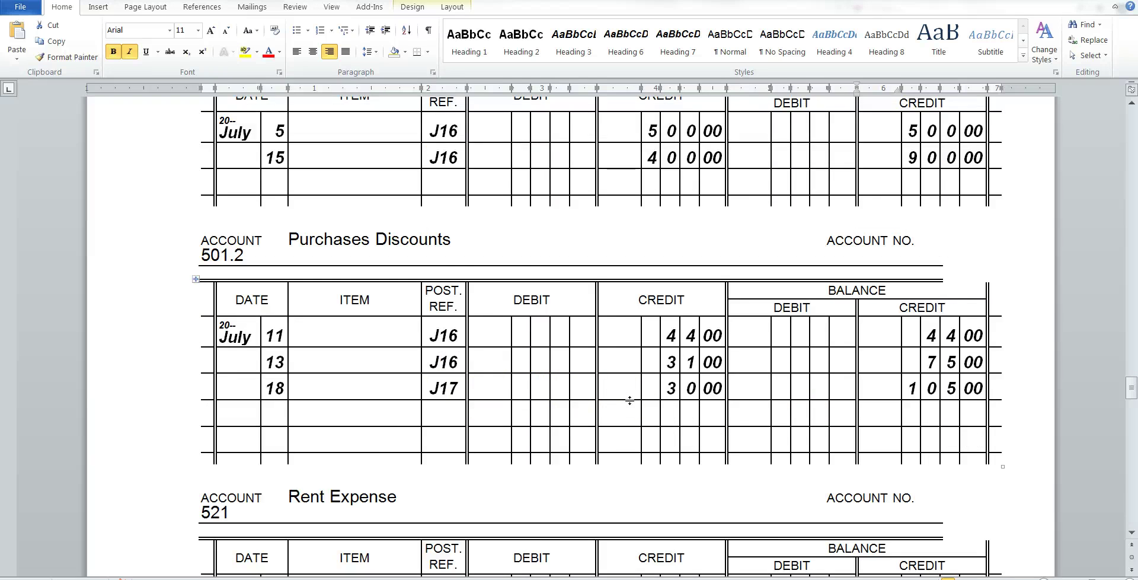
{"action": "scroll", "coordinate": [629, 400], "scroll_direction": "down", "scroll_amount": 1}
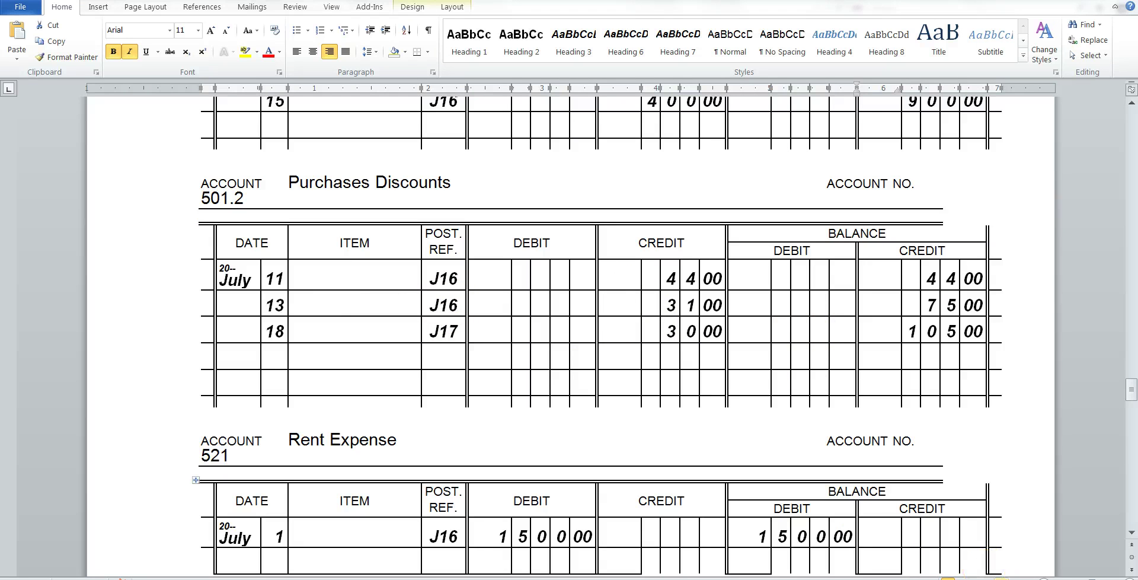
{"action": "scroll", "coordinate": [569, 332], "scroll_direction": "up", "scroll_amount": 10}
{"action": "scroll", "coordinate": [949, 424], "scroll_direction": "down", "scroll_amount": 7}
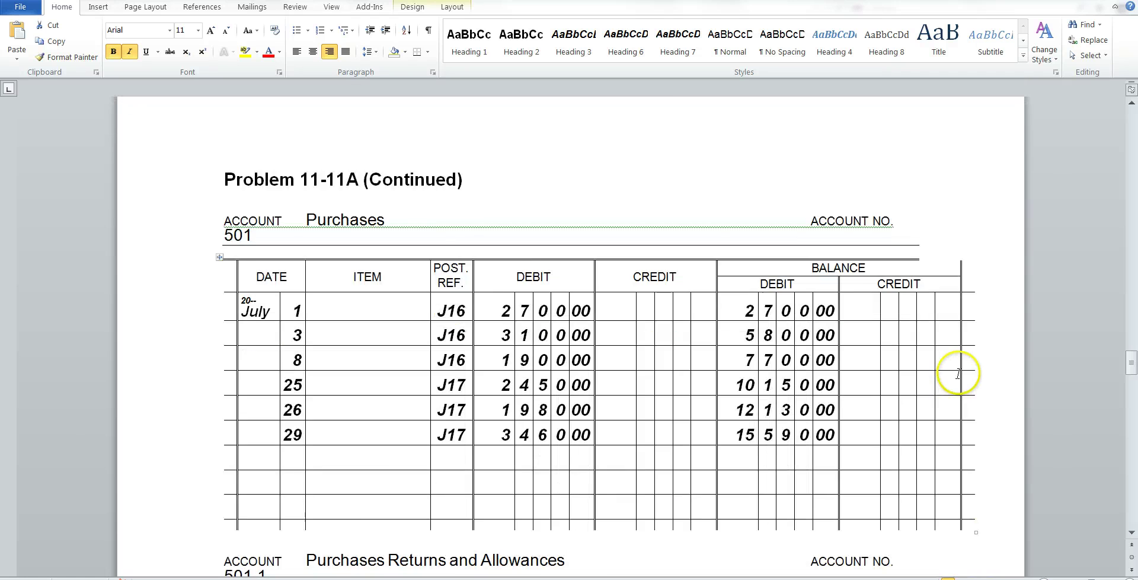
{"action": "scroll", "coordinate": [932, 362], "scroll_direction": "down", "scroll_amount": 8}
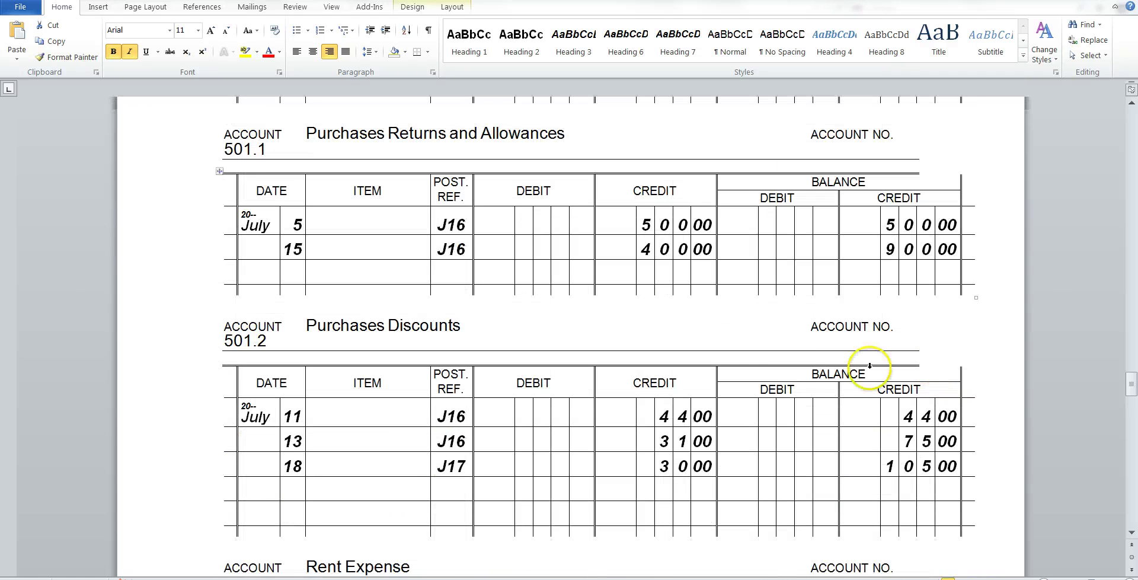
{"action": "scroll", "coordinate": [758, 381], "scroll_direction": "down", "scroll_amount": 1}
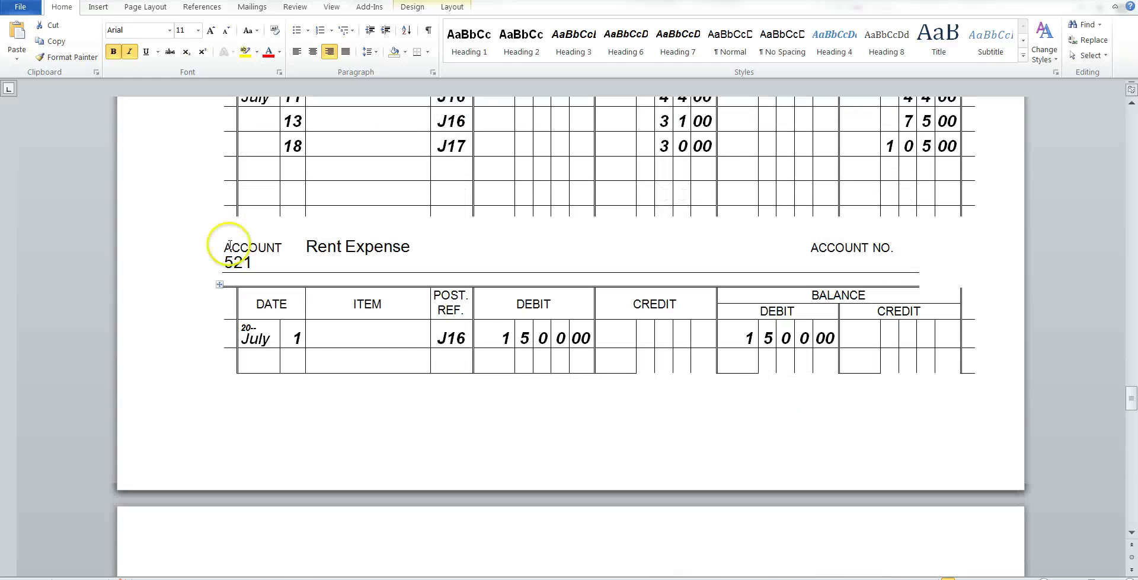
{"action": "scroll", "coordinate": [691, 380], "scroll_direction": "down", "scroll_amount": 8}
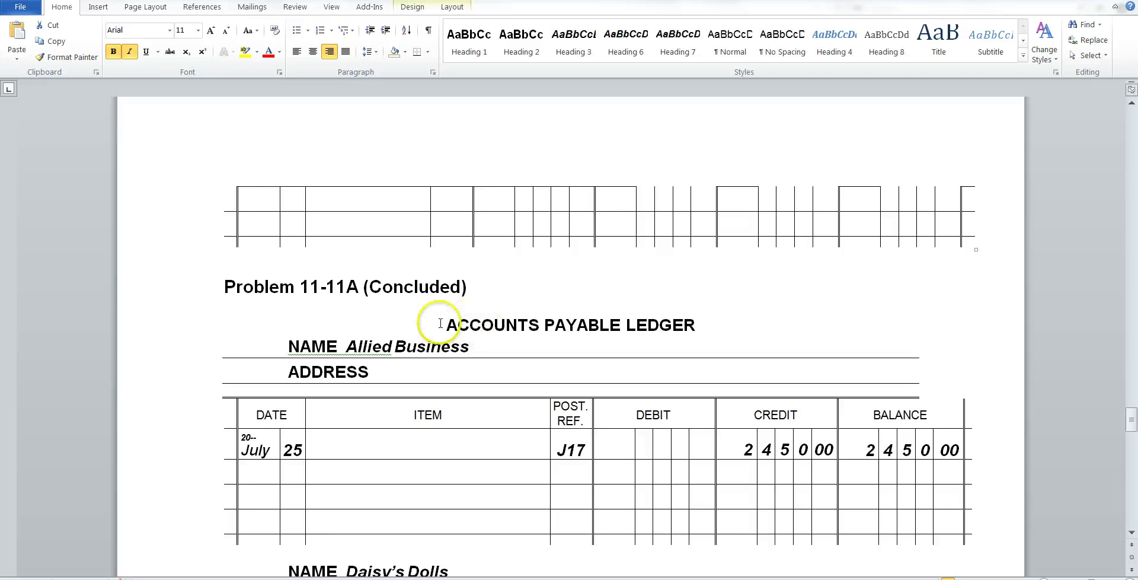
{"action": "left_click_drag", "start_coordinate": [444, 325], "coordinate": [647, 329]}
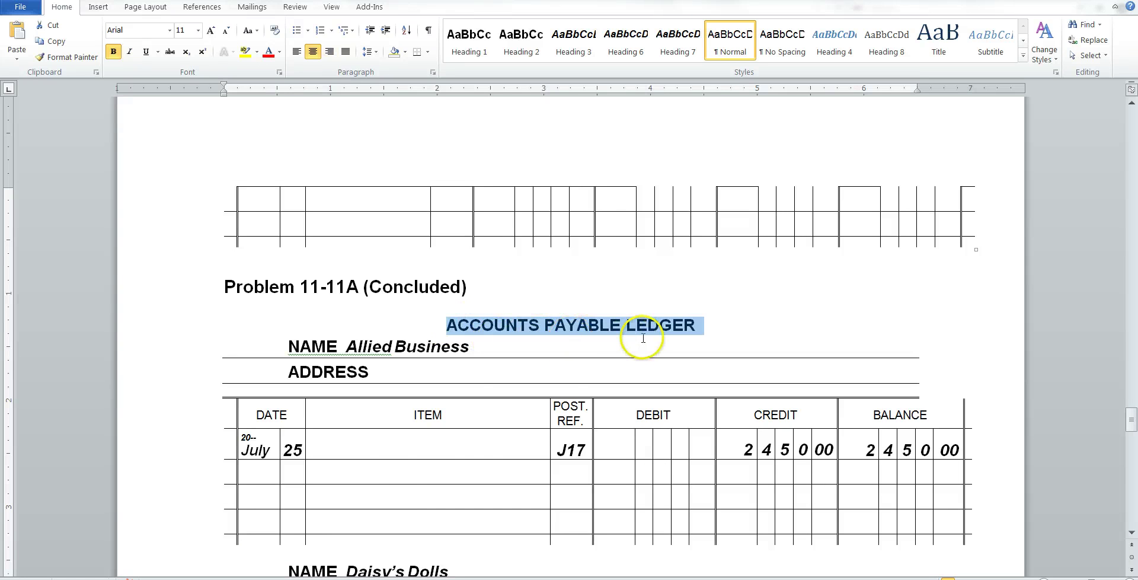
{"action": "scroll", "coordinate": [415, 476], "scroll_direction": "down", "scroll_amount": 1}
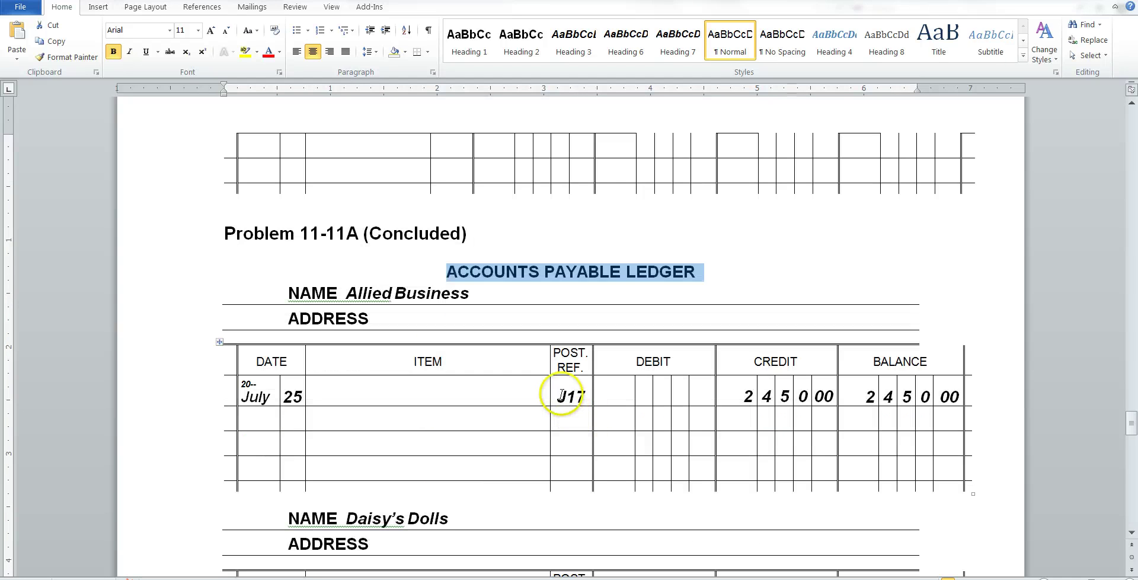
{"action": "left_click_drag", "start_coordinate": [558, 395], "coordinate": [588, 397]}
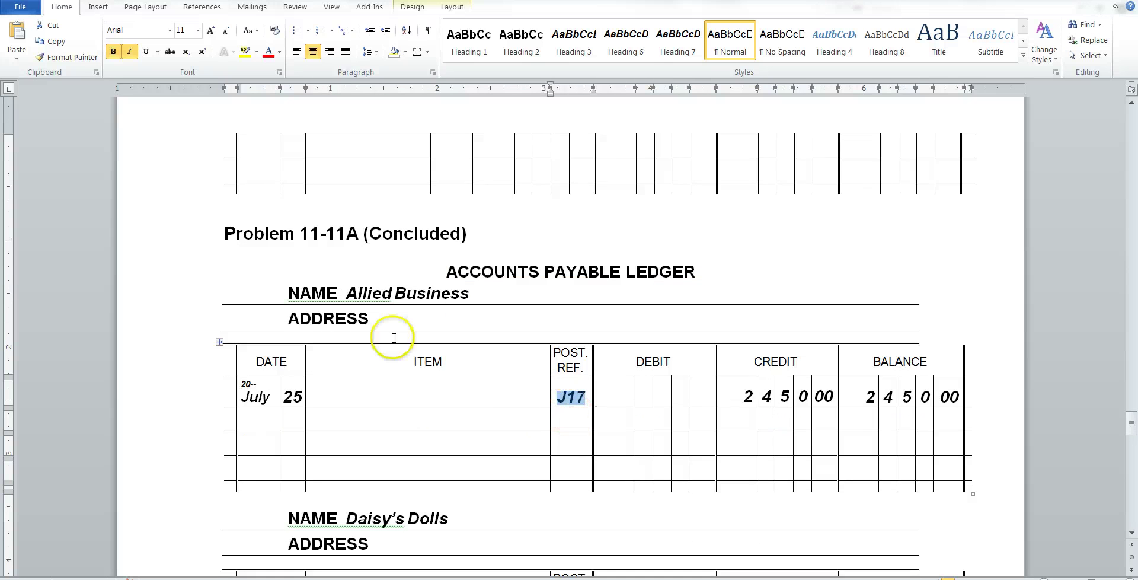
{"action": "left_click_drag", "start_coordinate": [345, 292], "coordinate": [442, 300]}
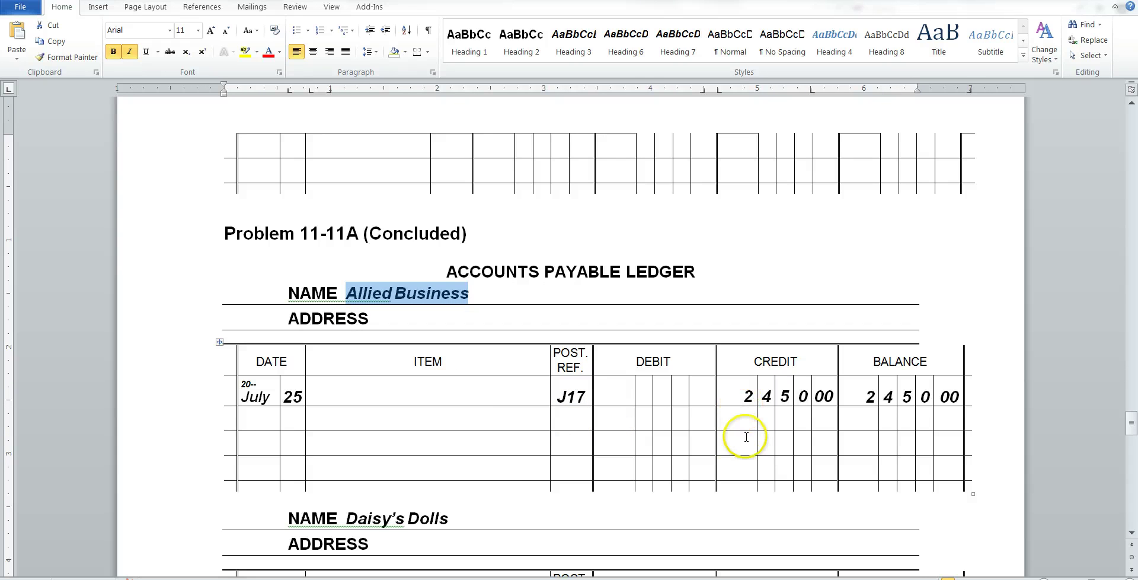
{"action": "left_click", "coordinate": [516, 472]}
{"action": "scroll", "coordinate": [519, 474], "scroll_direction": "down", "scroll_amount": 3}
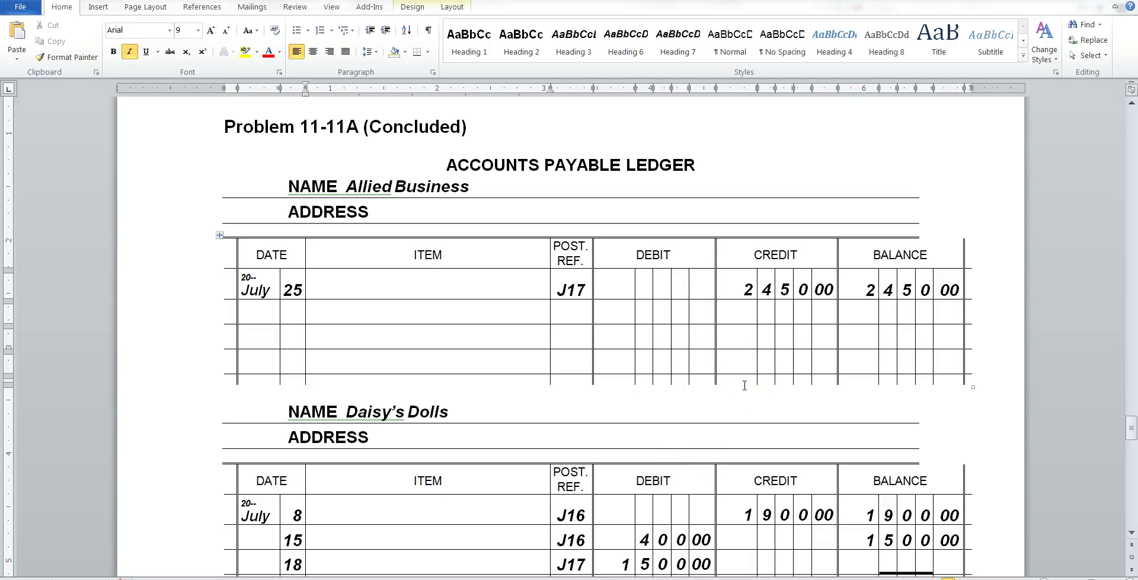
{"action": "scroll", "coordinate": [745, 385], "scroll_direction": "down", "scroll_amount": 2}
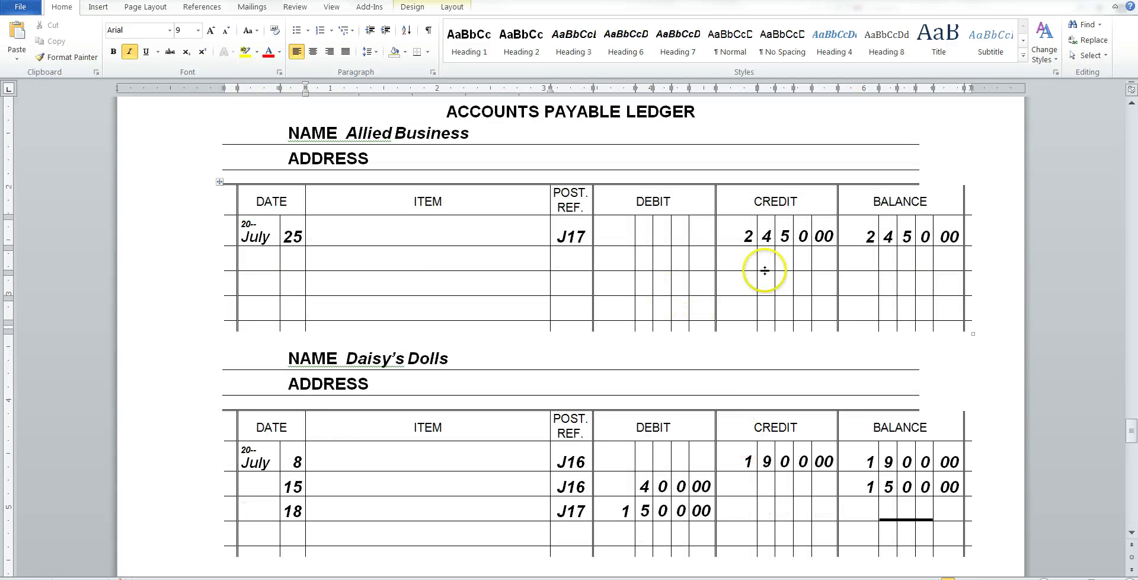
{"action": "scroll", "coordinate": [877, 488], "scroll_direction": "down", "scroll_amount": 2}
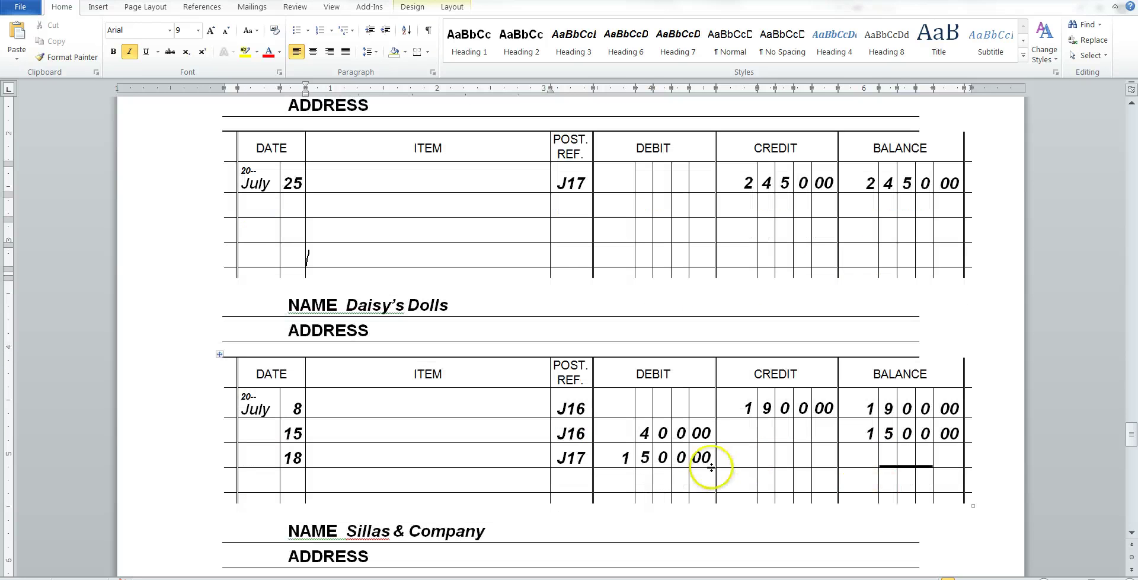
{"action": "scroll", "coordinate": [767, 300], "scroll_direction": "up", "scroll_amount": 2}
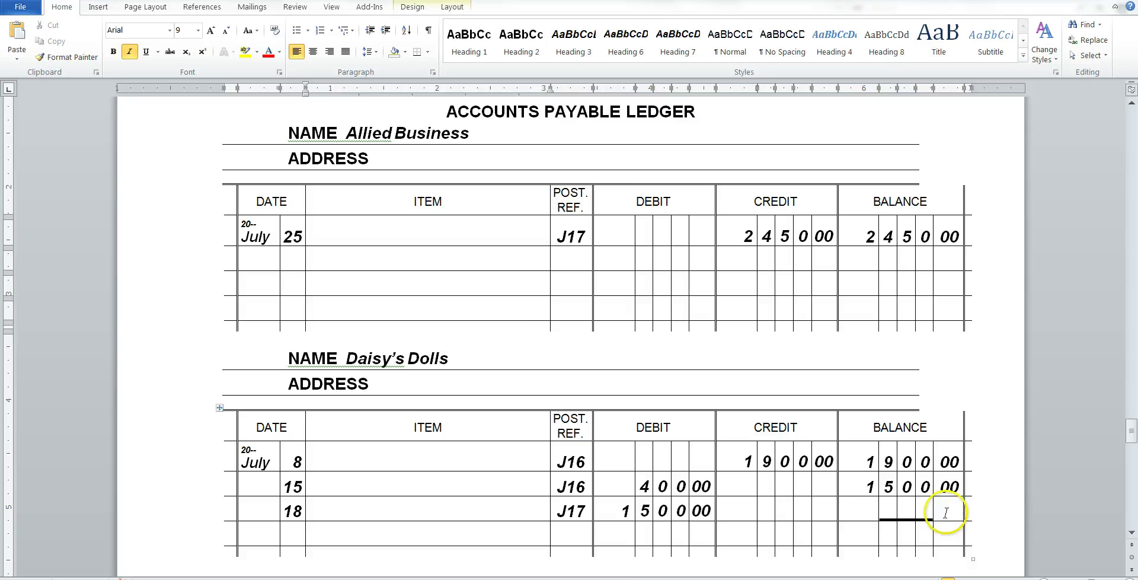
{"action": "scroll", "coordinate": [946, 513], "scroll_direction": "down", "scroll_amount": 10}
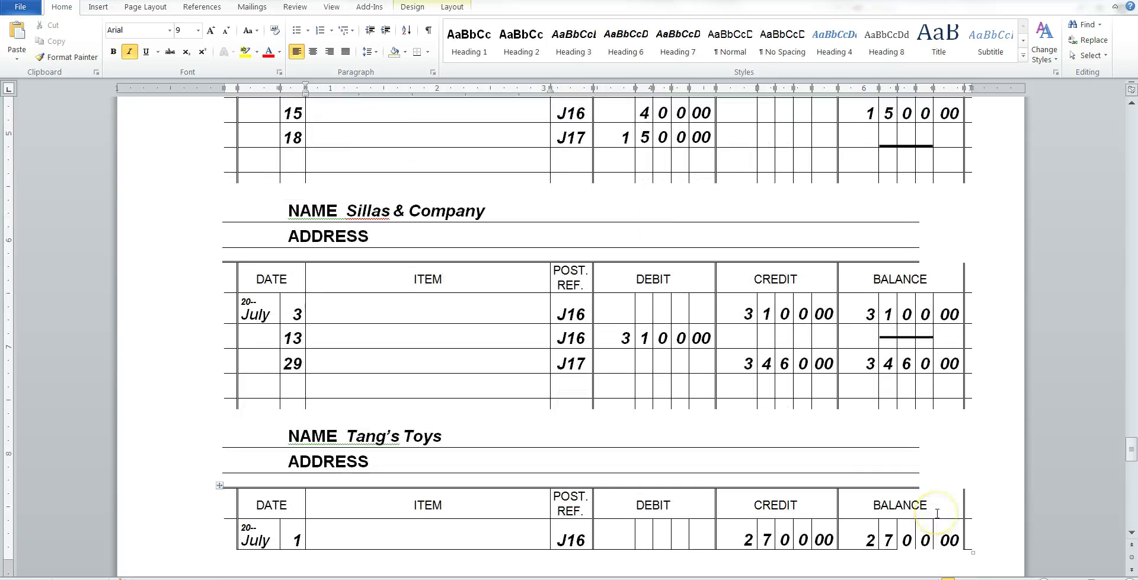
{"action": "scroll", "coordinate": [937, 513], "scroll_direction": "down", "scroll_amount": 9}
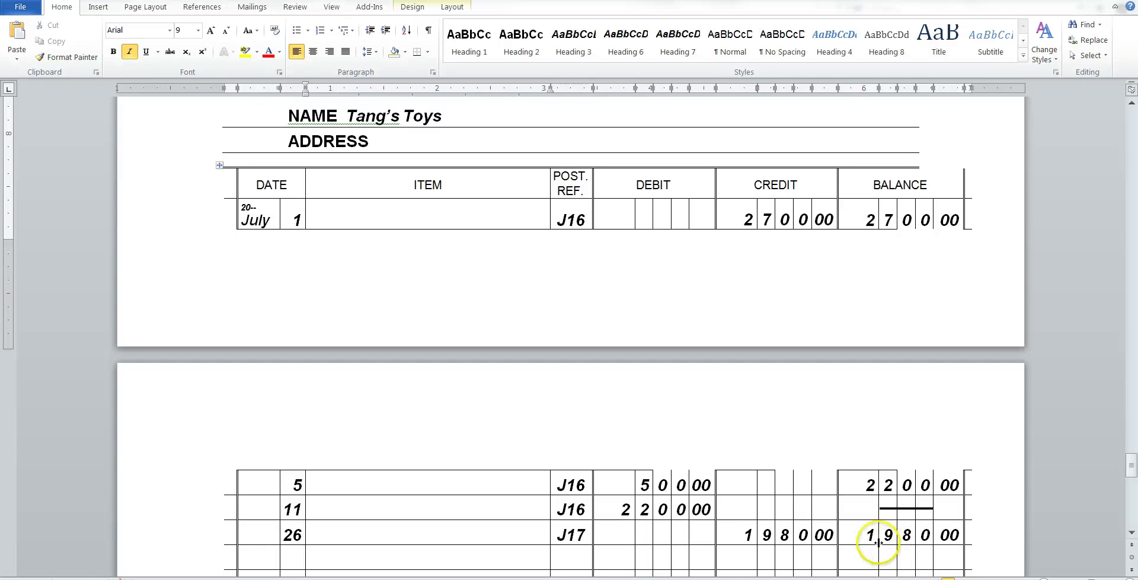
{"action": "scroll", "coordinate": [958, 542], "scroll_direction": "down", "scroll_amount": 8}
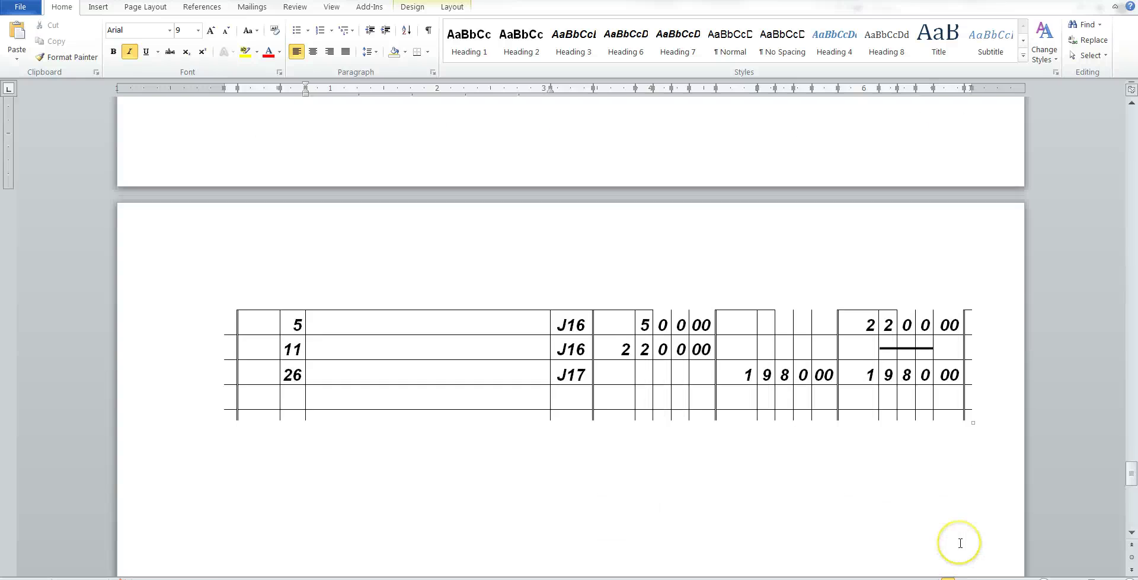
{"action": "scroll", "coordinate": [961, 543], "scroll_direction": "down", "scroll_amount": 7}
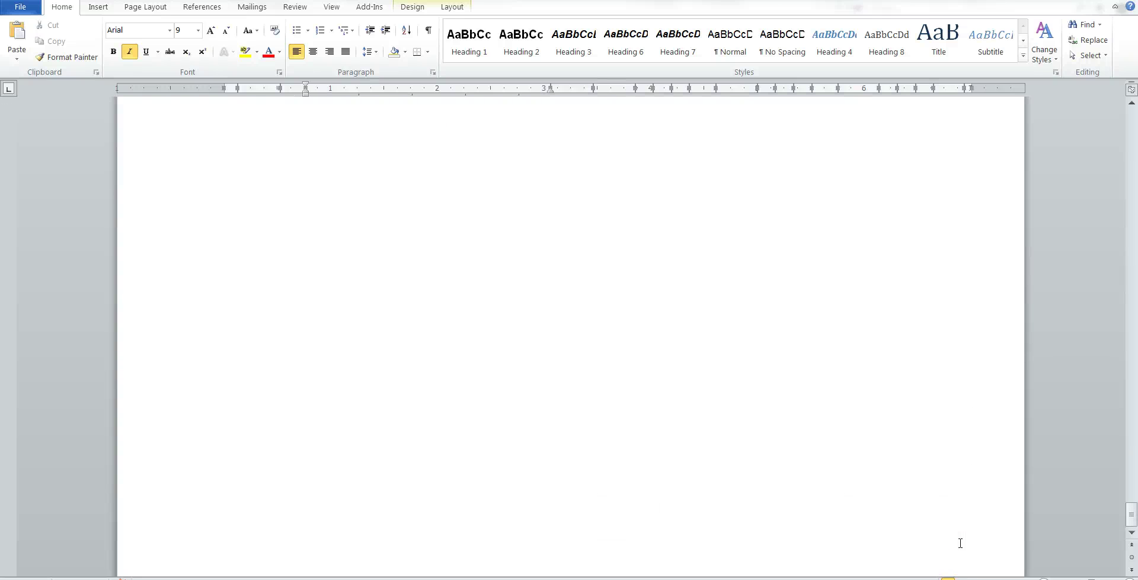
{"action": "scroll", "coordinate": [960, 543], "scroll_direction": "down", "scroll_amount": 1}
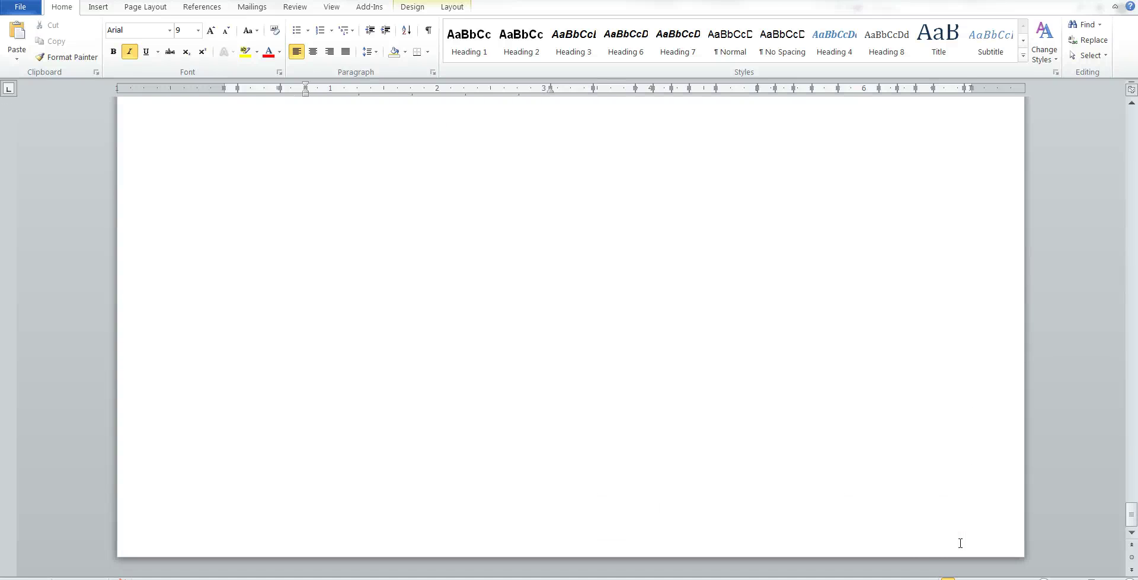
{"action": "left_click", "coordinate": [820, 548]}
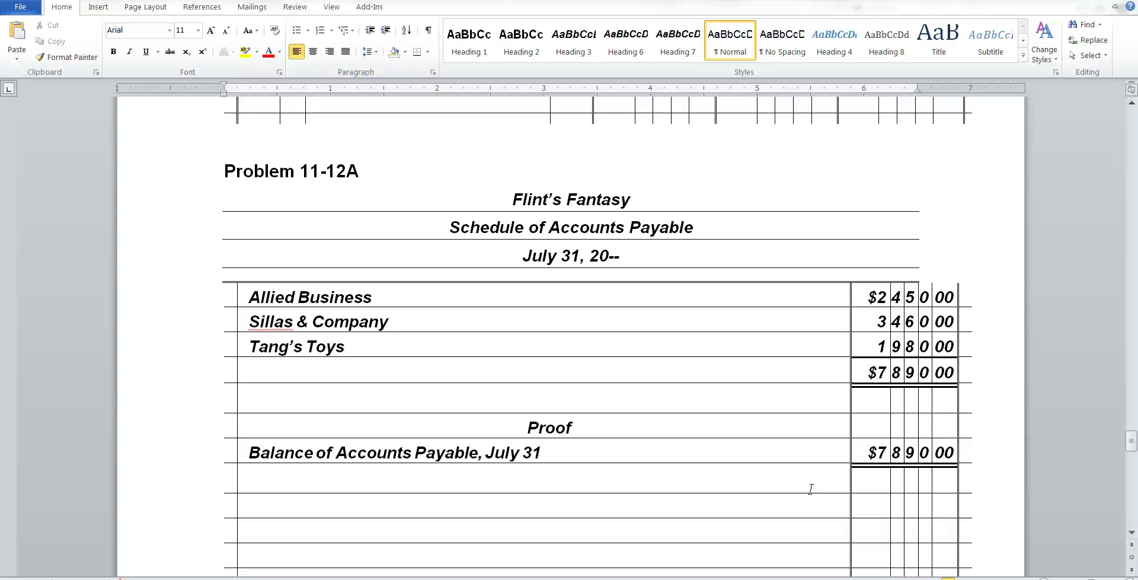
{"action": "left_click_drag", "start_coordinate": [414, 274], "coordinate": [253, 365]}
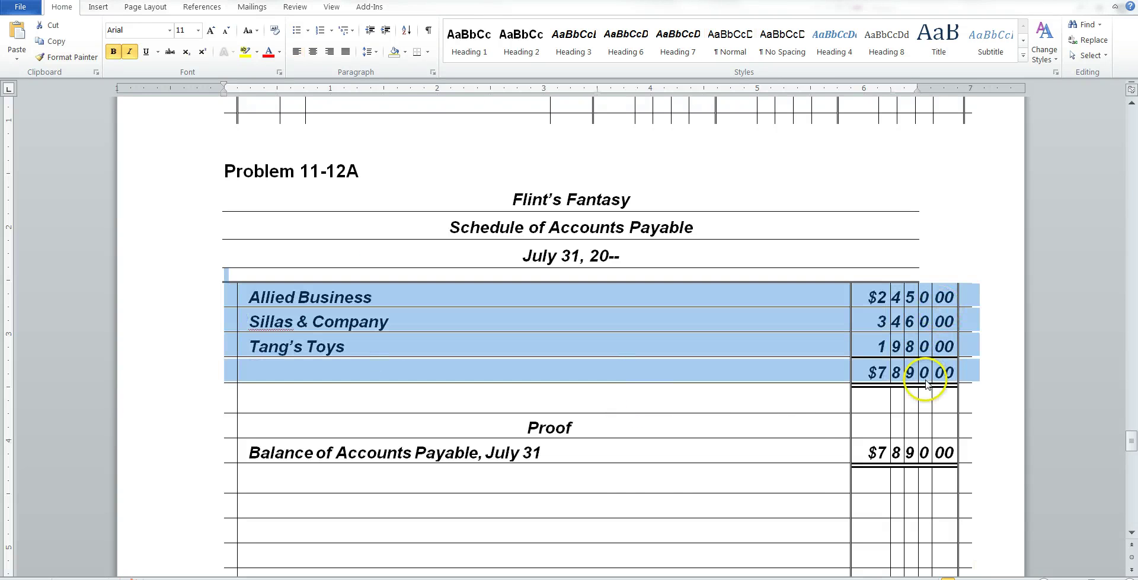
{"action": "left_click", "coordinate": [569, 451]}
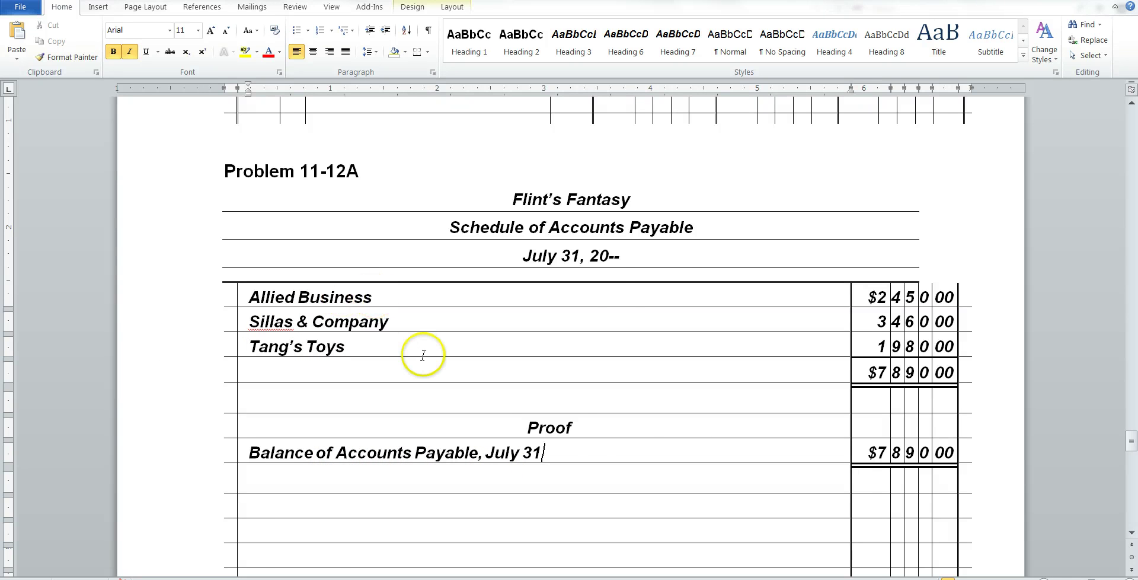
{"action": "scroll", "coordinate": [429, 344], "scroll_direction": "up", "scroll_amount": 3}
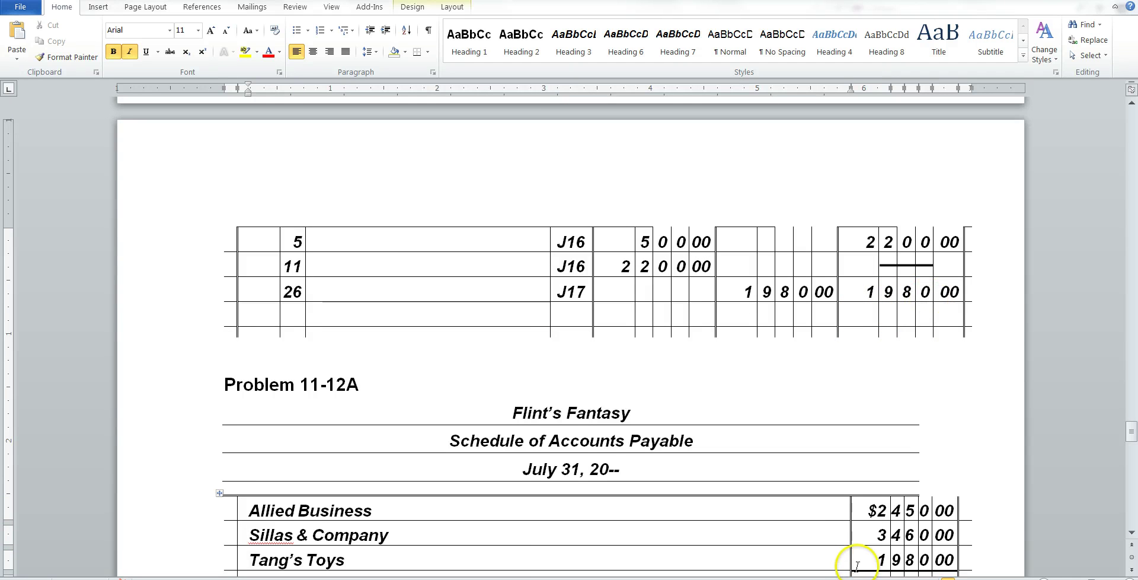
{"action": "scroll", "coordinate": [876, 338], "scroll_direction": "up", "scroll_amount": 2}
{"action": "scroll", "coordinate": [876, 338], "scroll_direction": "up", "scroll_amount": 6}
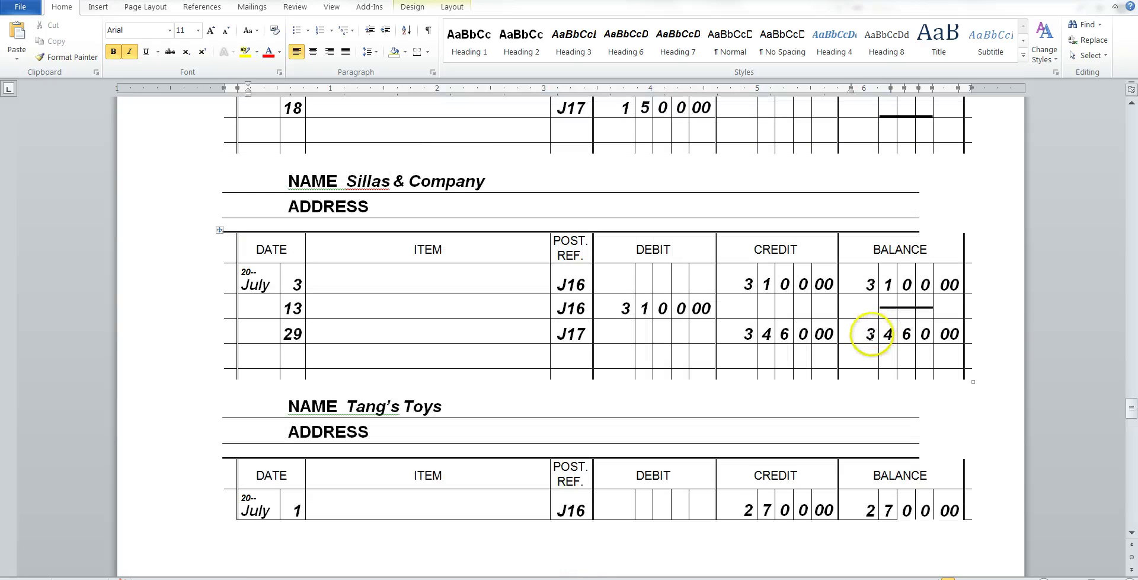
{"action": "scroll", "coordinate": [869, 363], "scroll_direction": "down", "scroll_amount": 6}
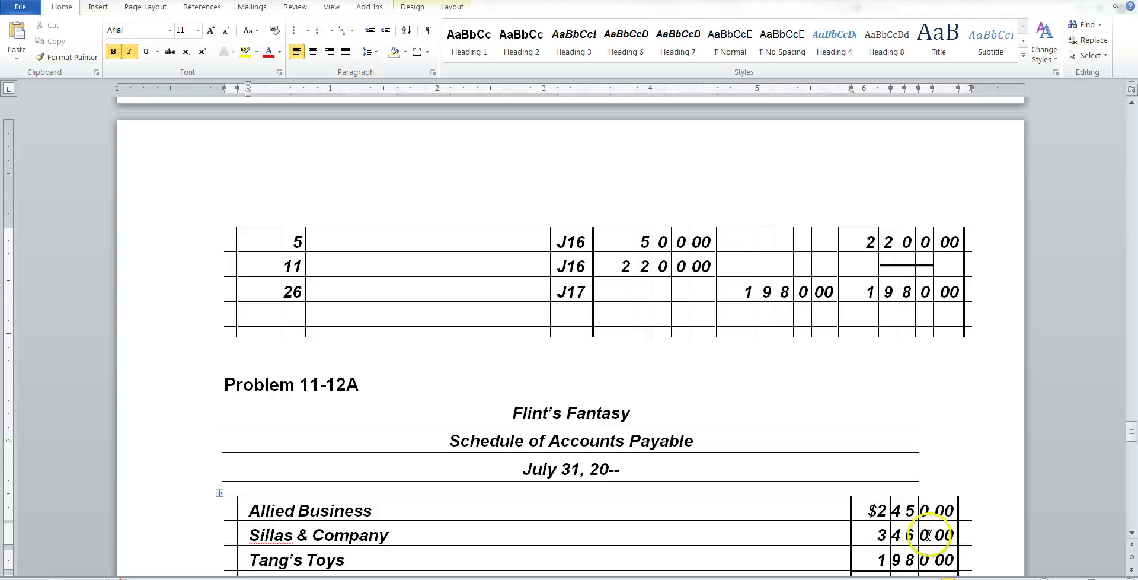
{"action": "scroll", "coordinate": [559, 503], "scroll_direction": "up", "scroll_amount": 6}
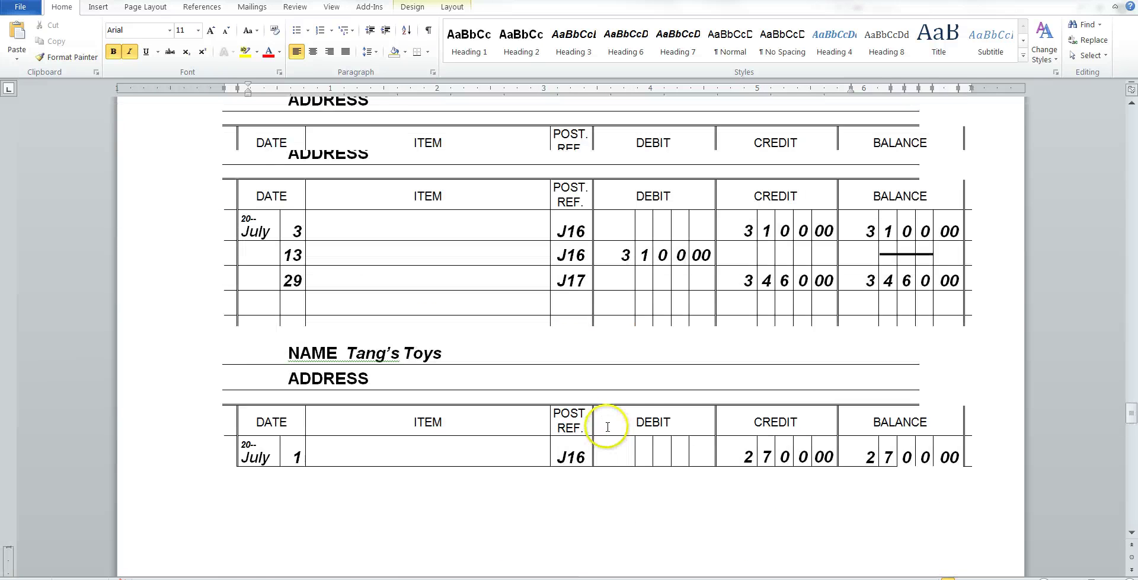
{"action": "scroll", "coordinate": [608, 426], "scroll_direction": "up", "scroll_amount": 5}
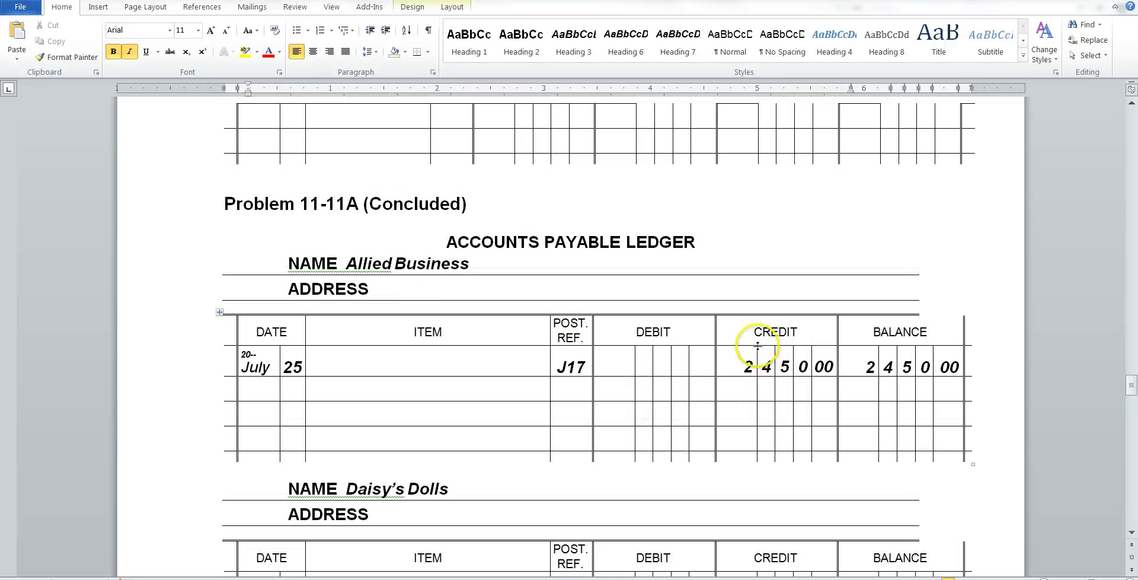
{"action": "scroll", "coordinate": [765, 377], "scroll_direction": "down", "scroll_amount": 13}
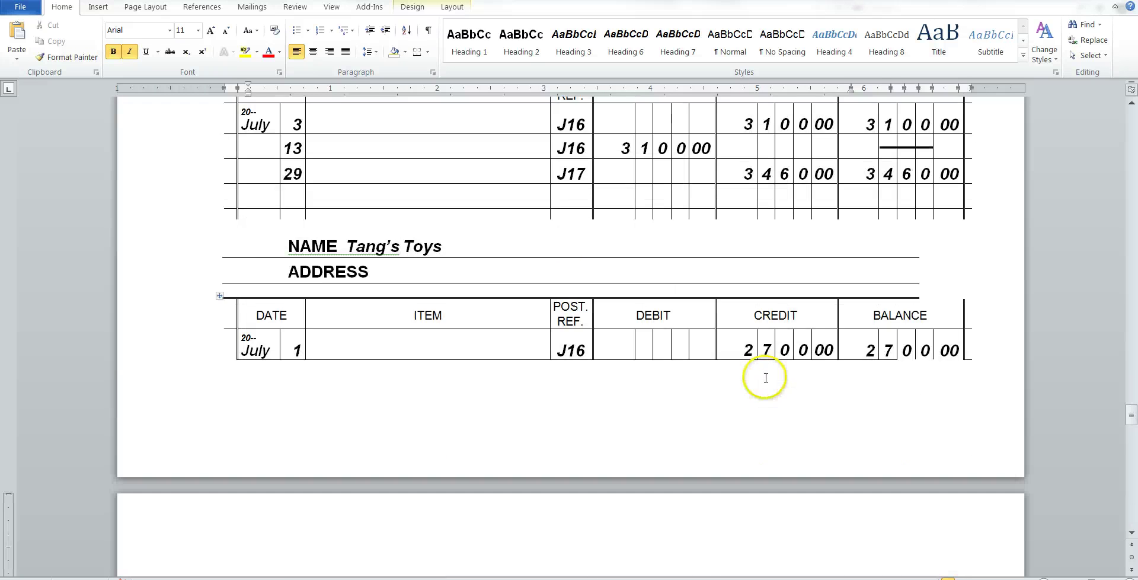
{"action": "scroll", "coordinate": [765, 377], "scroll_direction": "down", "scroll_amount": 2}
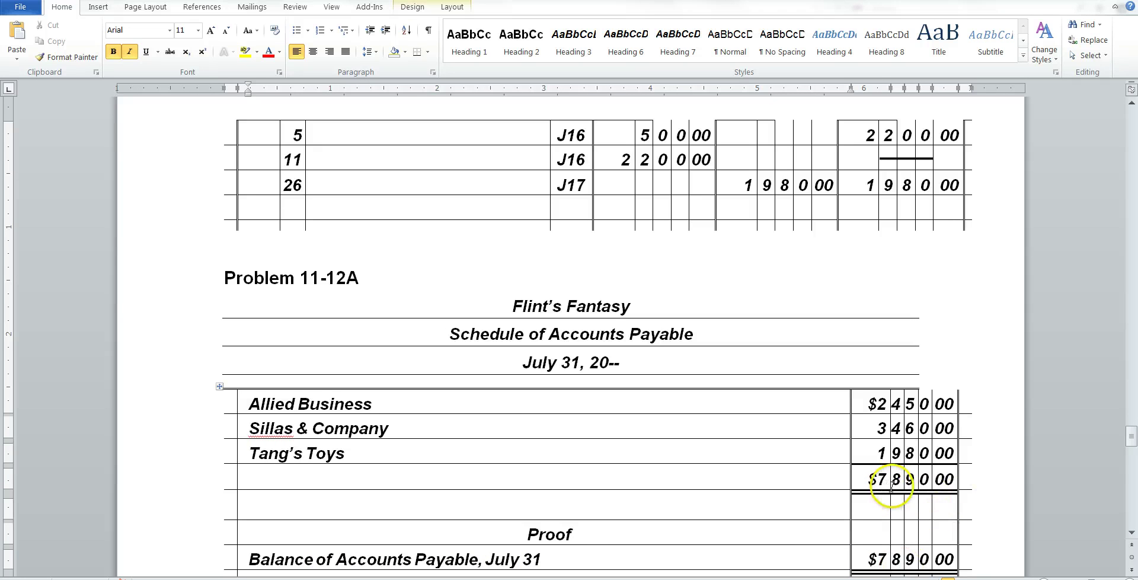
{"action": "scroll", "coordinate": [942, 507], "scroll_direction": "up", "scroll_amount": 20}
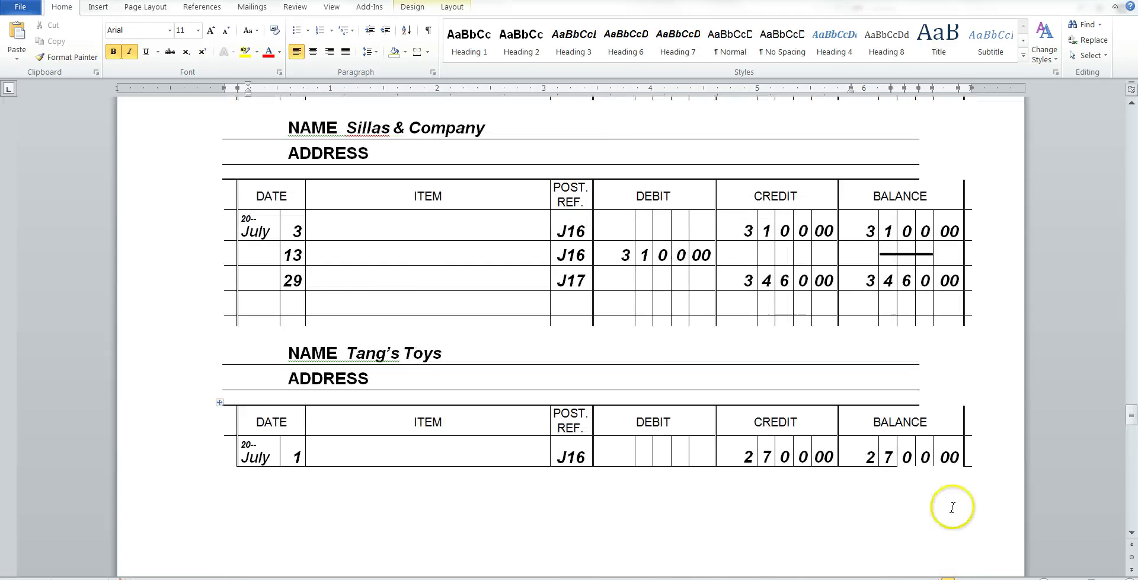
{"action": "scroll", "coordinate": [952, 507], "scroll_direction": "up", "scroll_amount": 20}
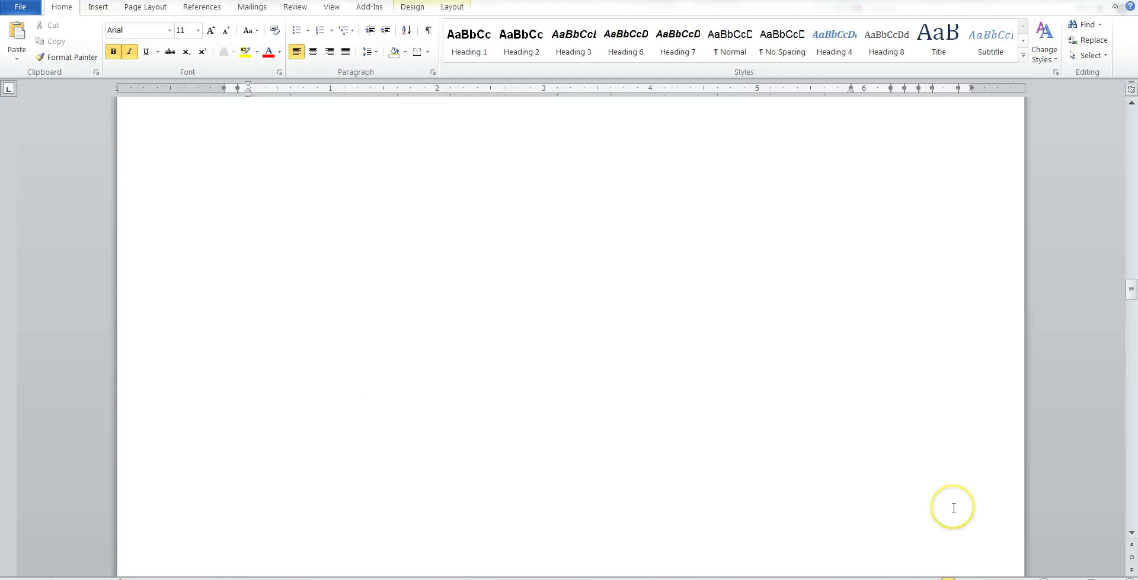
{"action": "scroll", "coordinate": [951, 507], "scroll_direction": "up", "scroll_amount": 20}
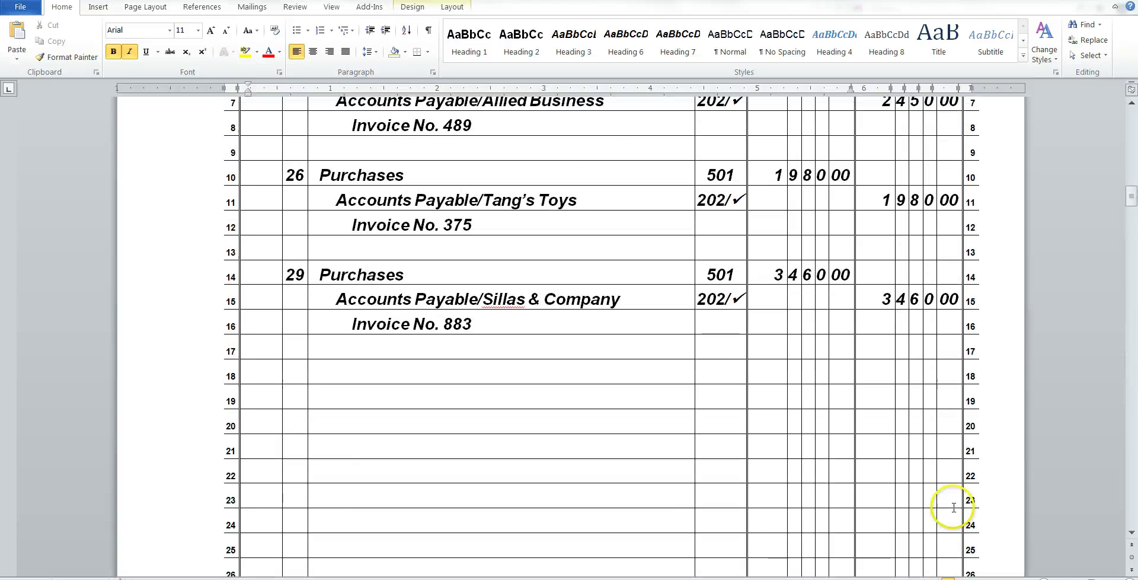
{"action": "scroll", "coordinate": [952, 507], "scroll_direction": "up", "scroll_amount": 15}
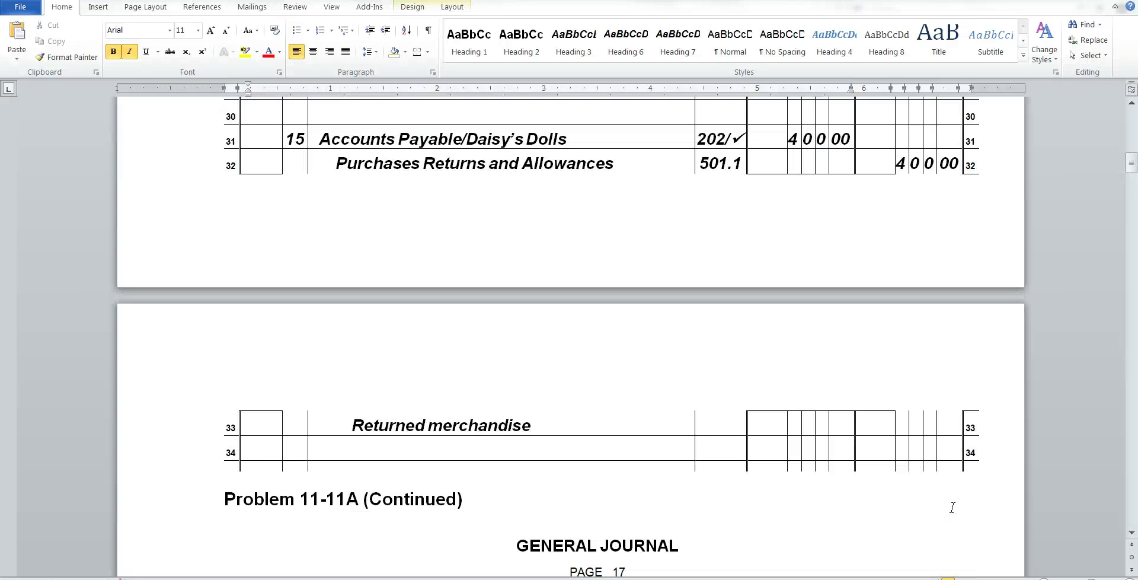
{"action": "scroll", "coordinate": [954, 507], "scroll_direction": "up", "scroll_amount": 15}
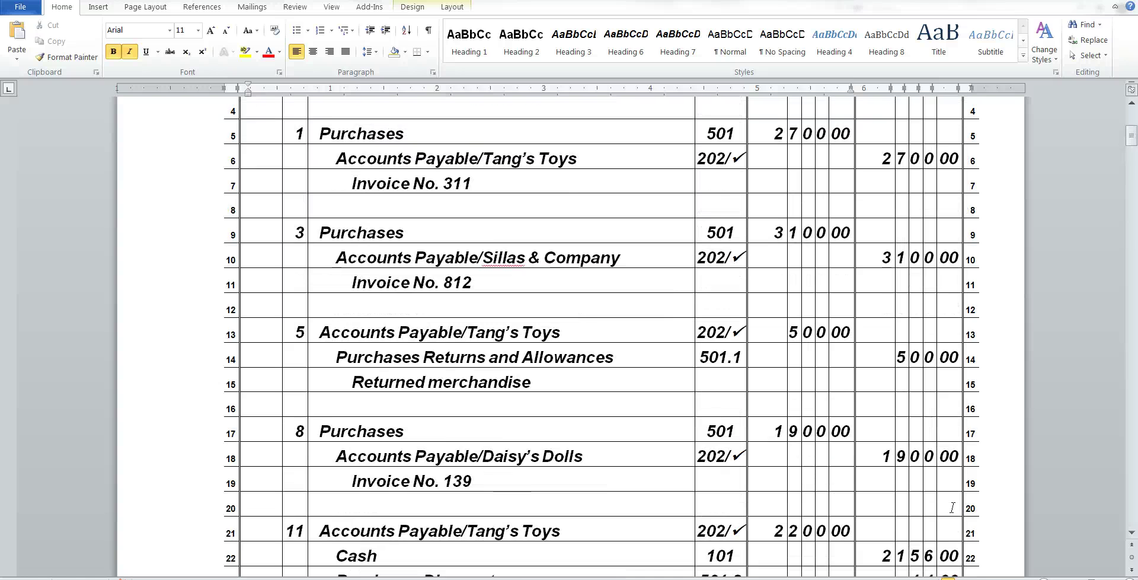
{"action": "scroll", "coordinate": [952, 508], "scroll_direction": "down", "scroll_amount": 15}
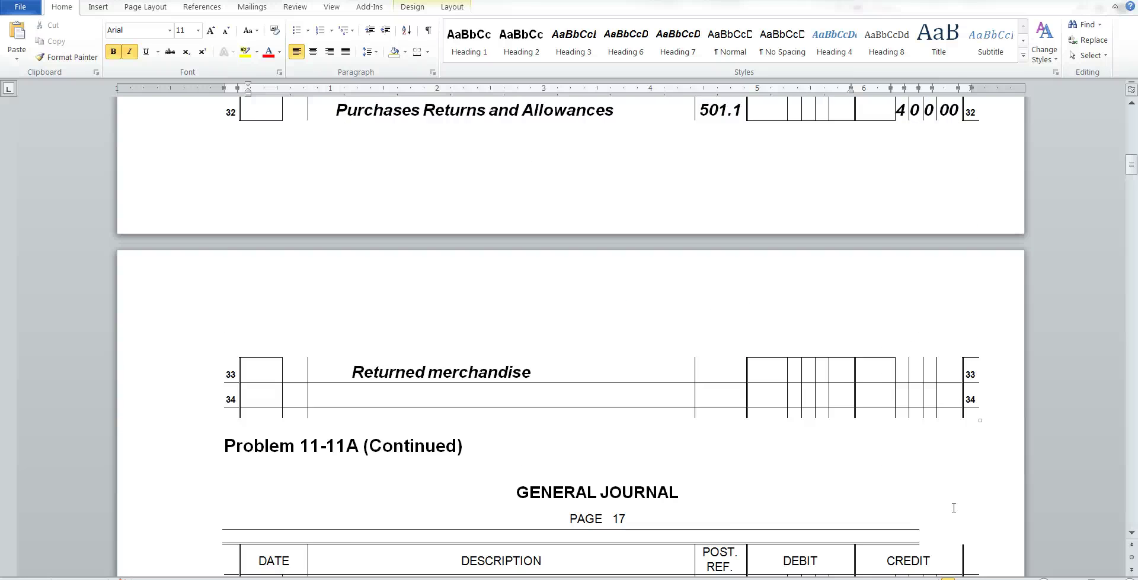
{"action": "scroll", "coordinate": [953, 508], "scroll_direction": "down", "scroll_amount": 15}
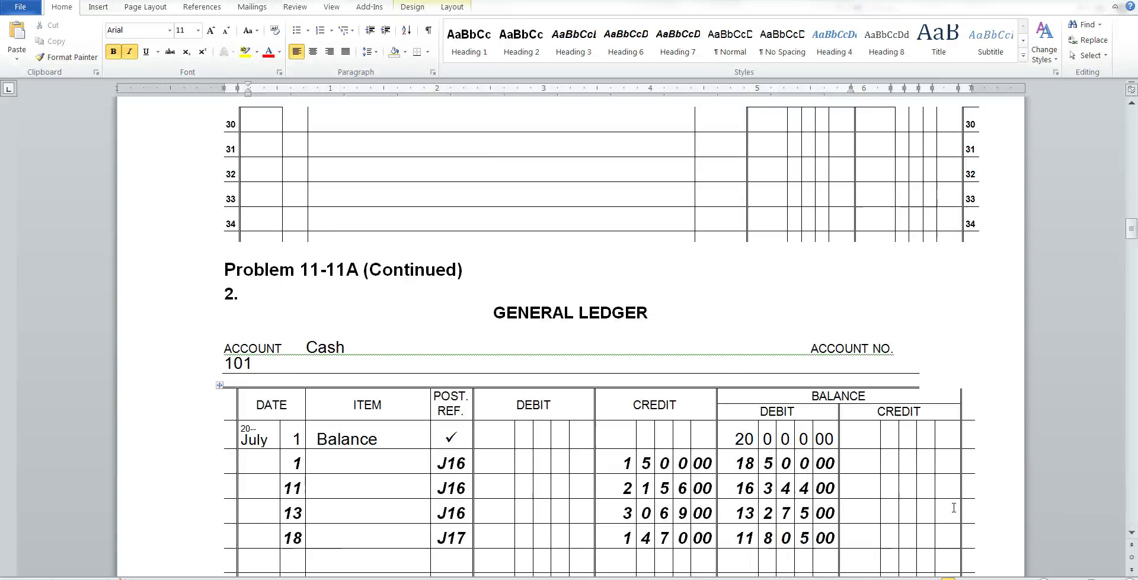
{"action": "scroll", "coordinate": [951, 507], "scroll_direction": "down", "scroll_amount": 3}
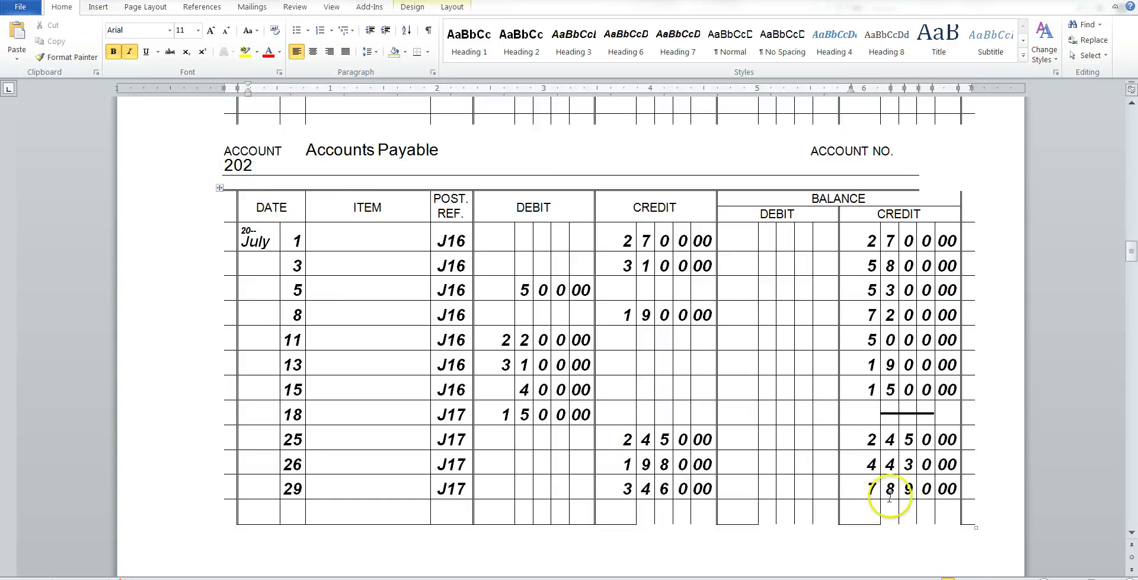
{"action": "scroll", "coordinate": [907, 496], "scroll_direction": "down", "scroll_amount": 10}
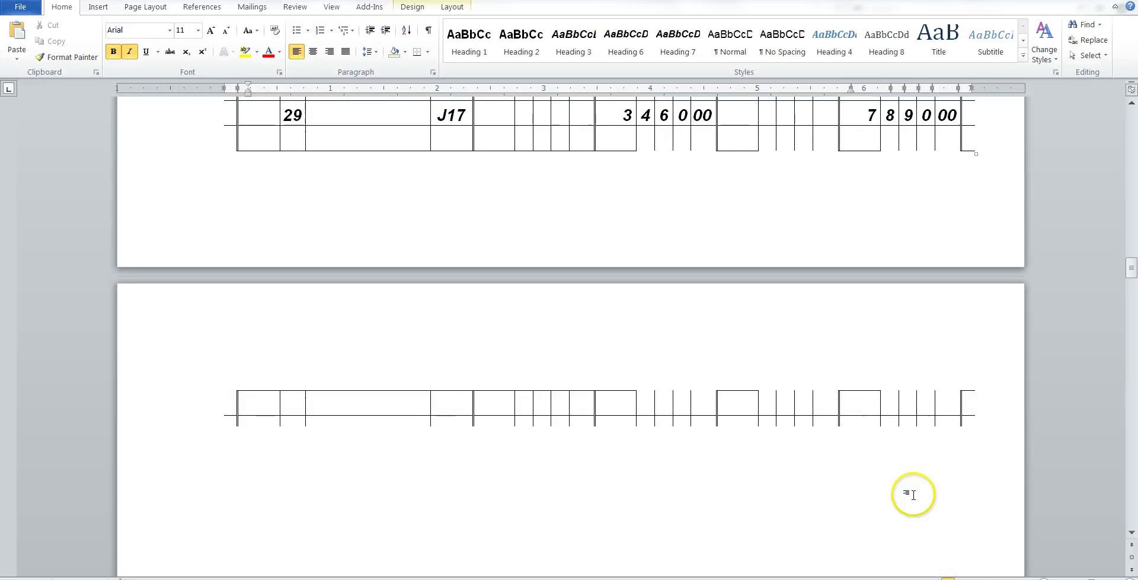
{"action": "scroll", "coordinate": [914, 495], "scroll_direction": "down", "scroll_amount": 20}
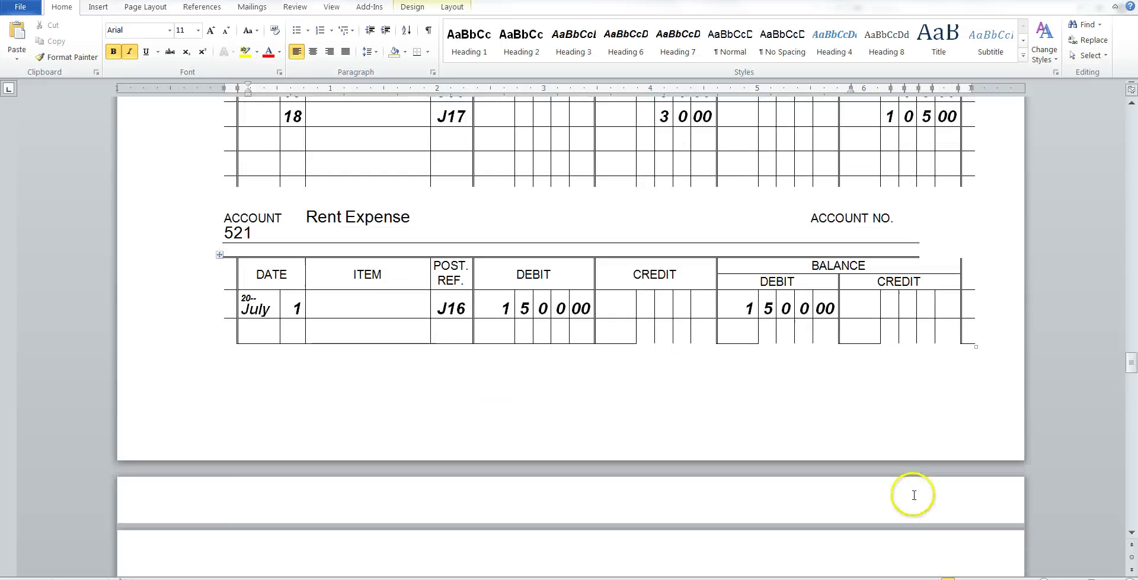
{"action": "scroll", "coordinate": [914, 495], "scroll_direction": "down", "scroll_amount": 20}
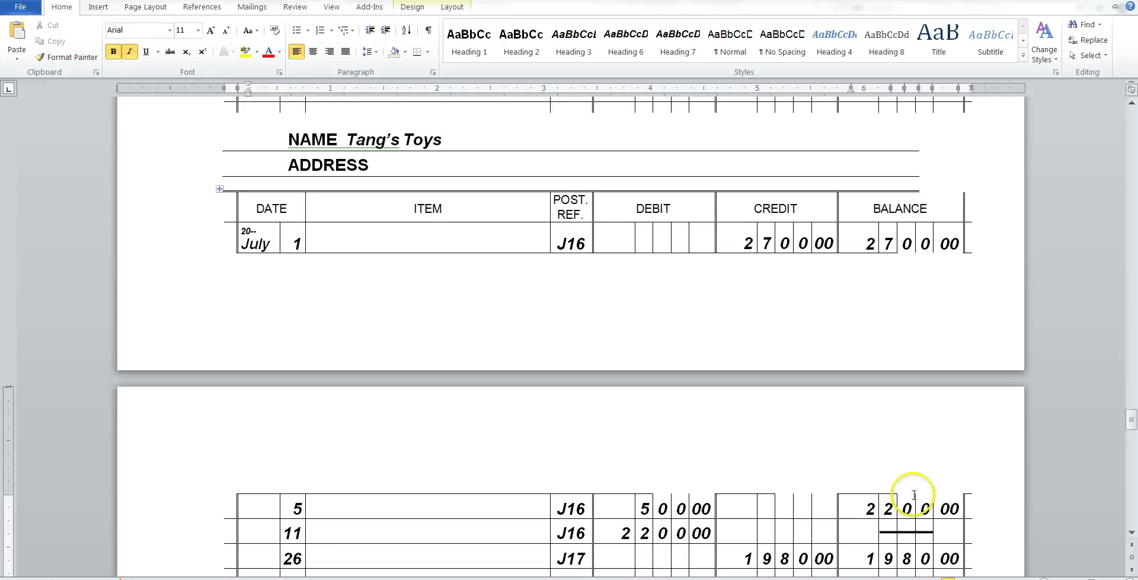